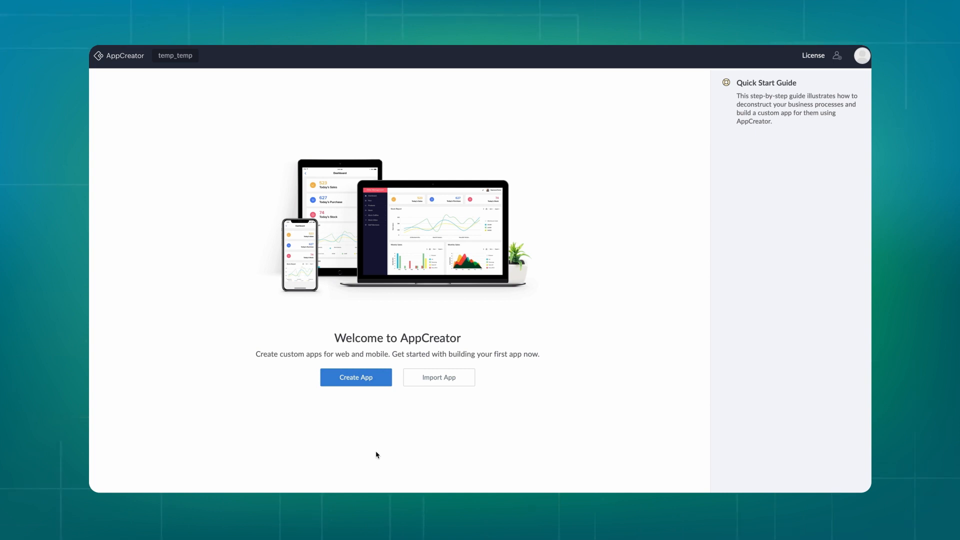
Create an application from scratch named Gatepass Management.
left_click(356, 378)
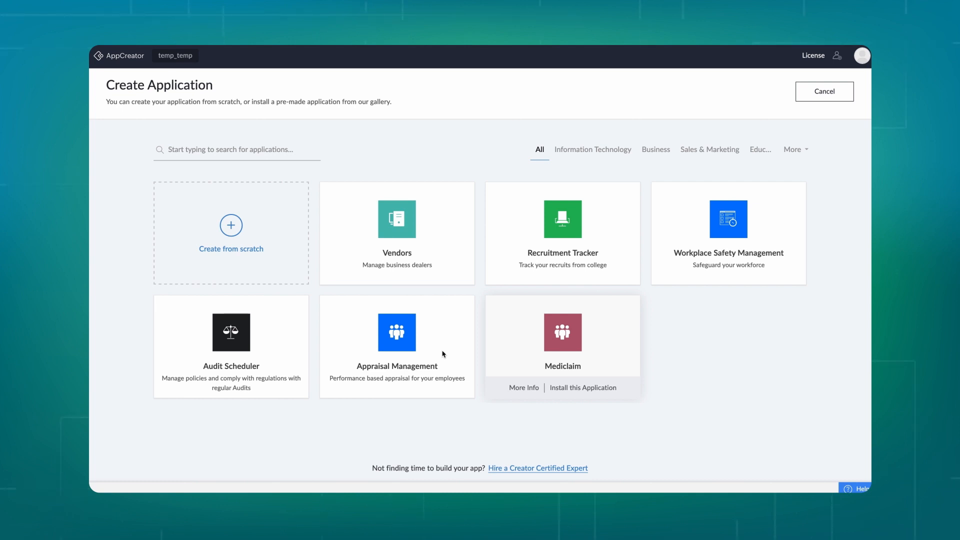
left_click(275, 262)
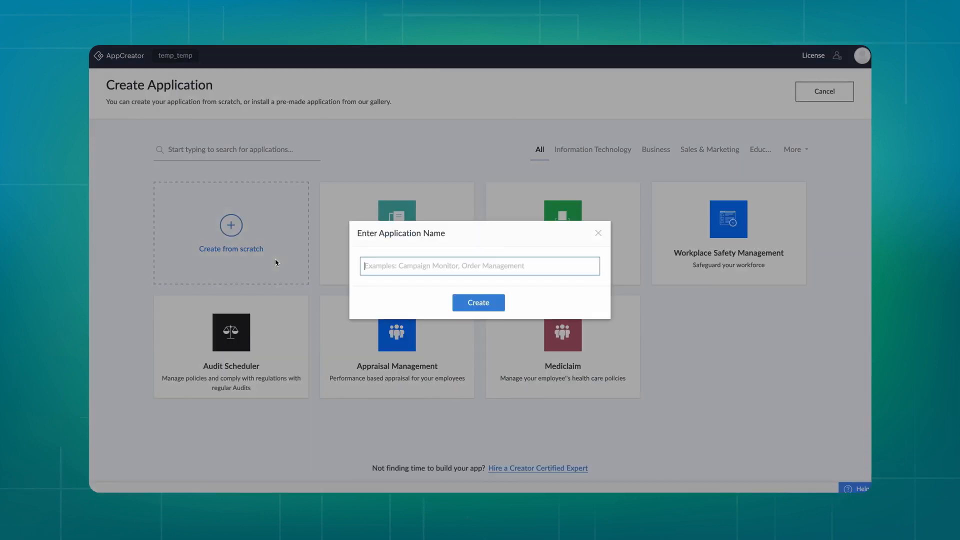
type("Gatepass Management")
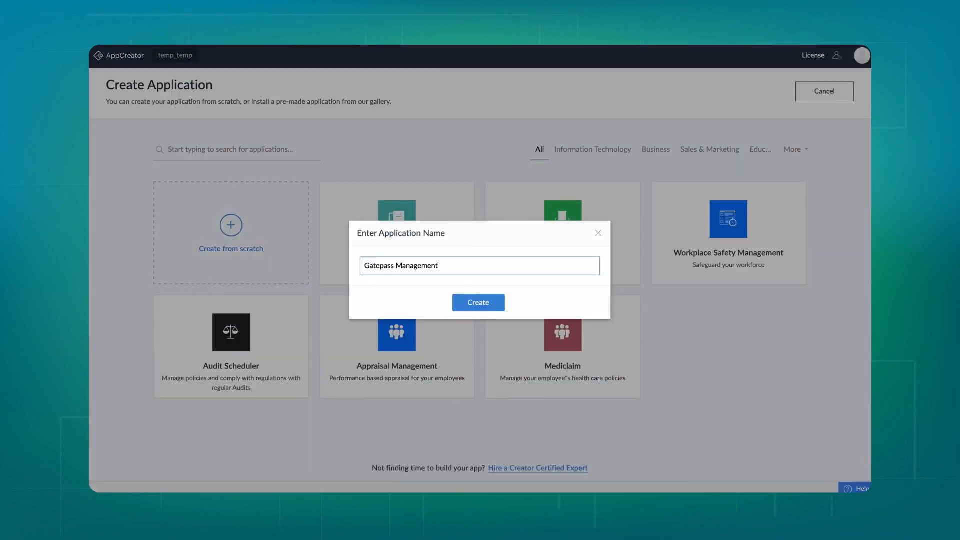
left_click(494, 304)
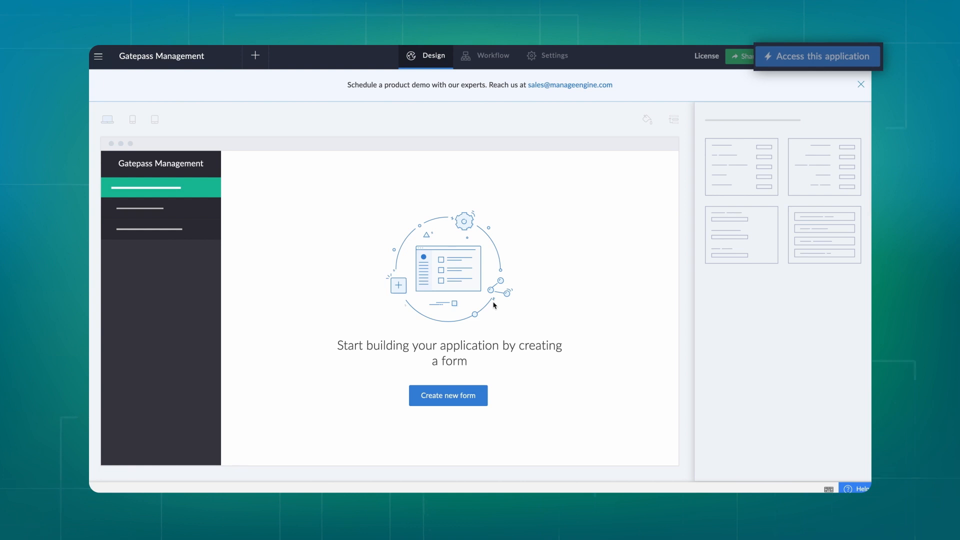
Browse the gallery of form templates for a new form and leave it without choosing one.
left_click(460, 402)
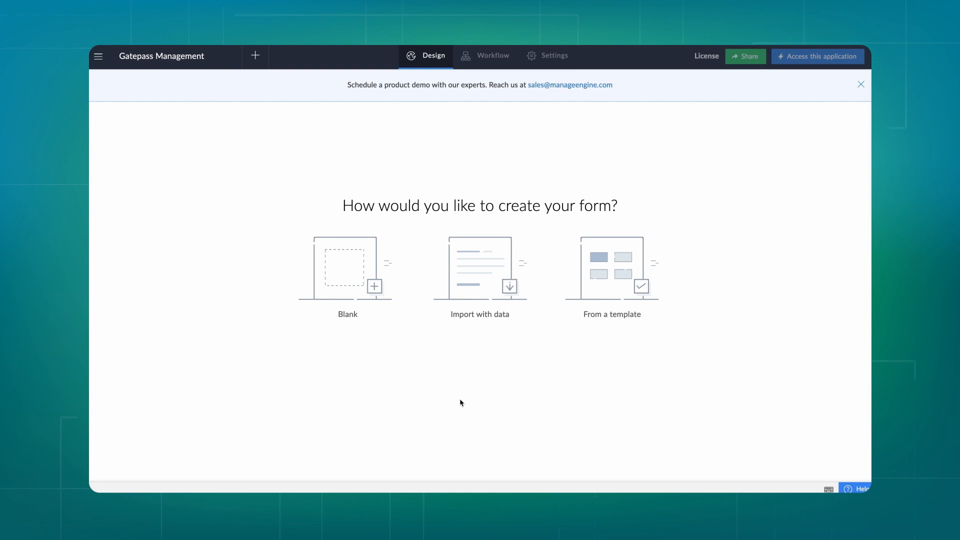
left_click(608, 273)
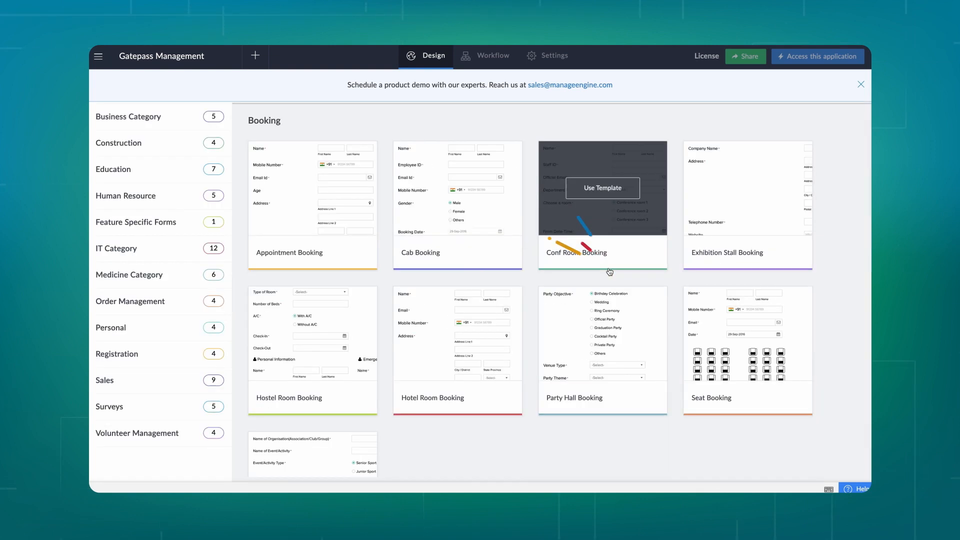
scroll(609, 272, "down", 2)
scroll(609, 271, "down", 15)
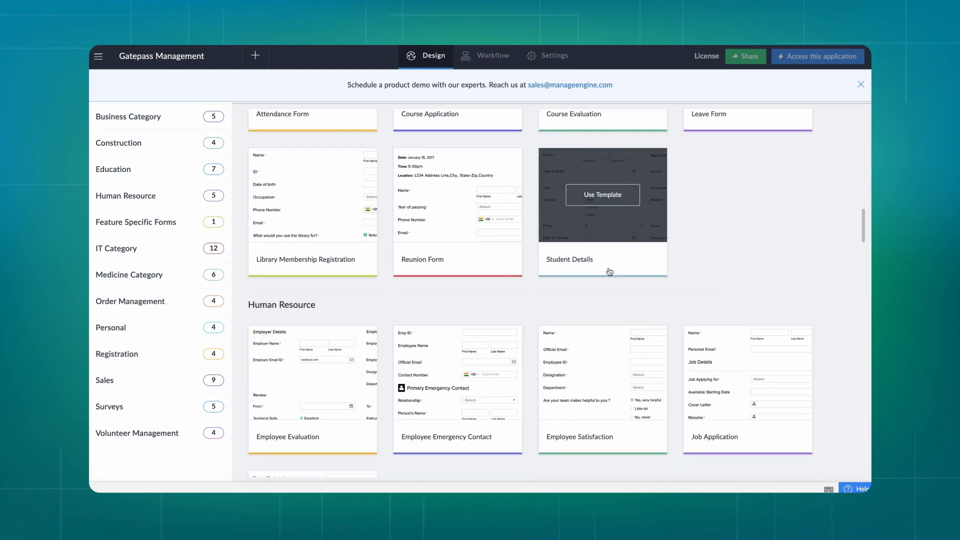
scroll(608, 271, "up", 13)
left_click(859, 83)
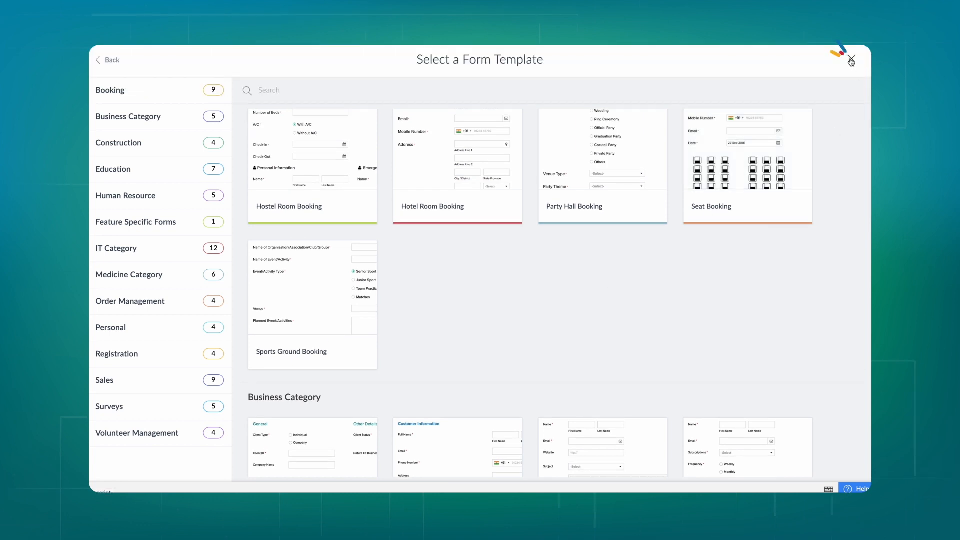
left_click(853, 54)
Create a new blank form named Asset Gatepass.
left_click(441, 378)
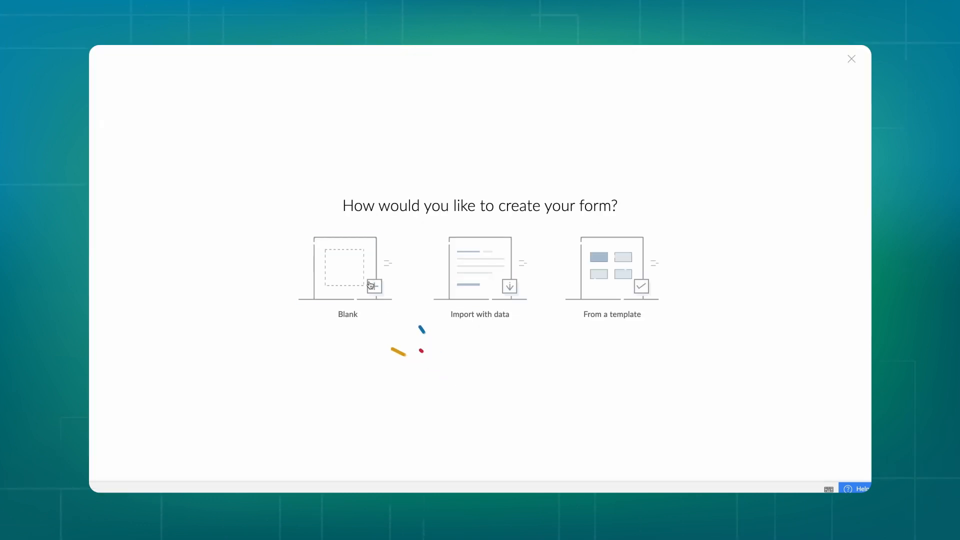
left_click(363, 273)
type("Asset Gatepass")
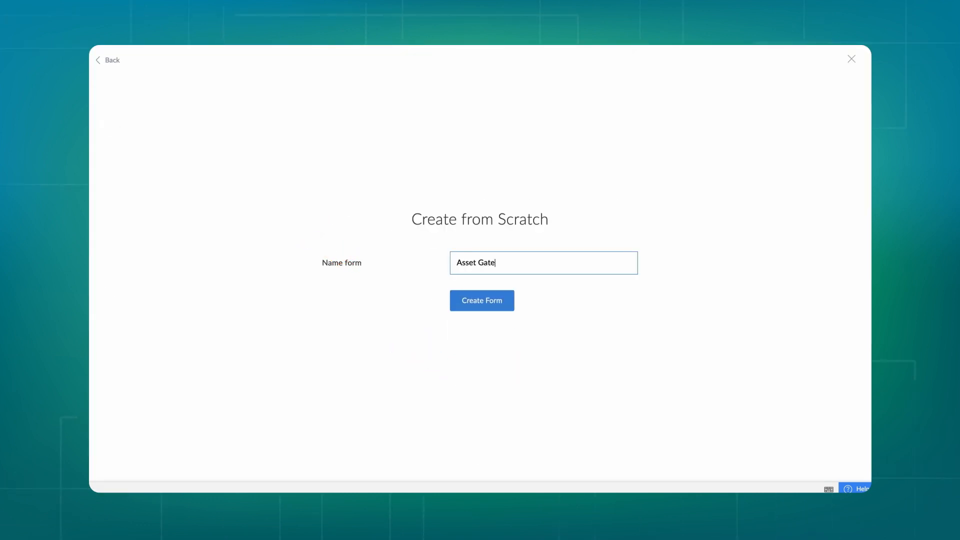
left_click(477, 300)
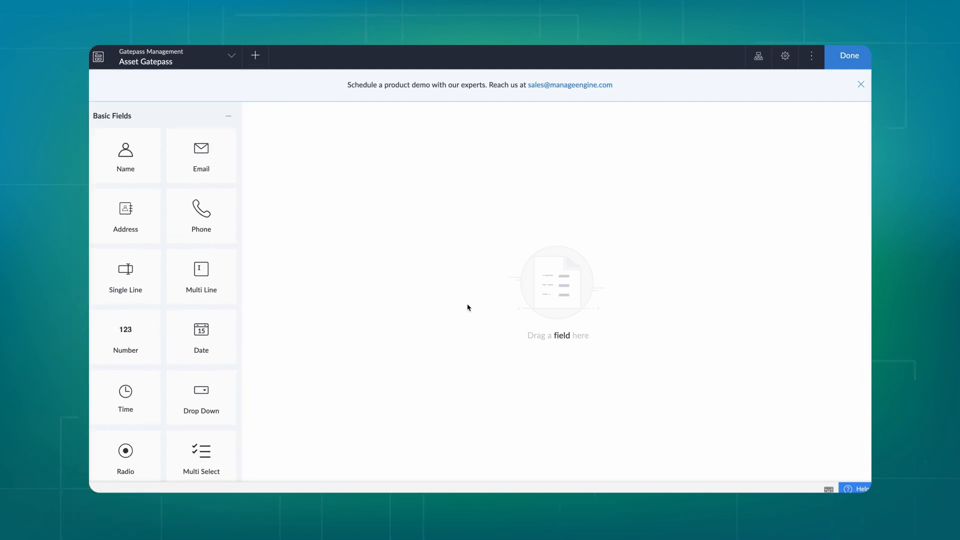
Add an Email field named Employee Email to the form and make it mandatory.
scroll(219, 244, "down", 8)
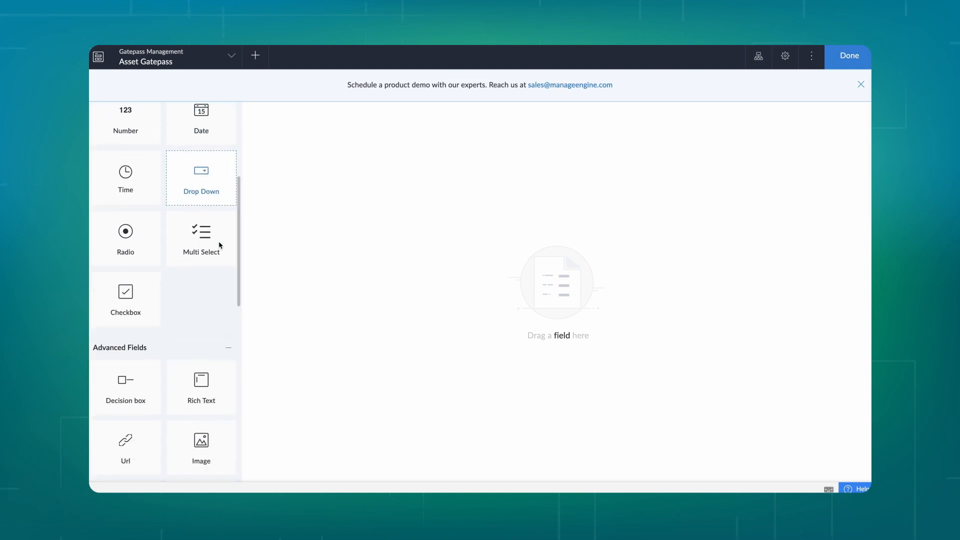
scroll(218, 244, "down", 6)
scroll(219, 245, "up", 3)
scroll(220, 245, "up", 10)
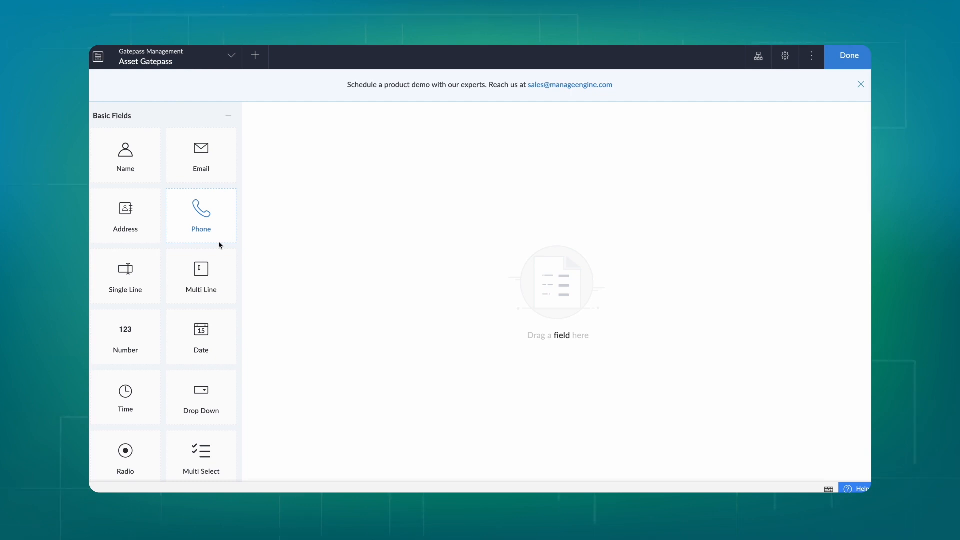
left_click_drag(201, 151, 365, 145)
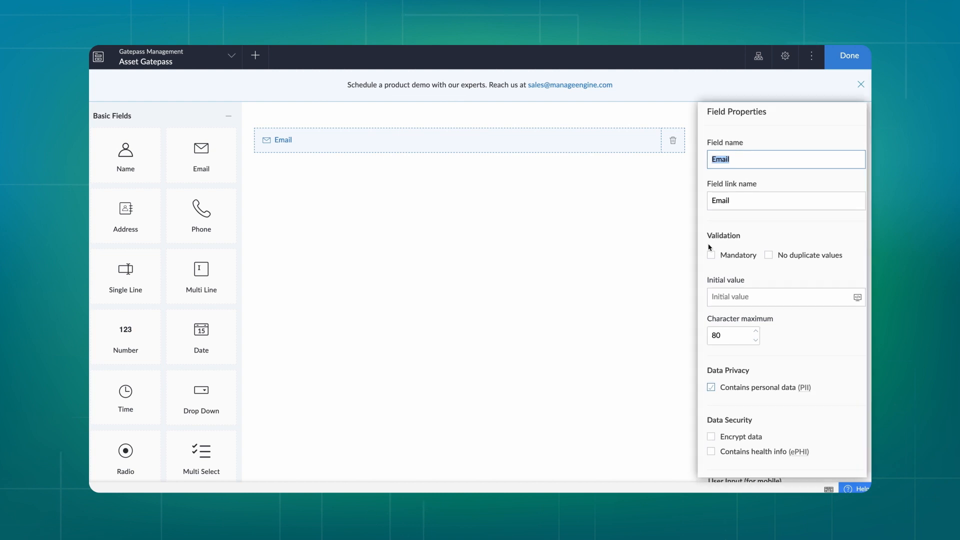
scroll(704, 244, "down", 6)
scroll(703, 244, "up", 6)
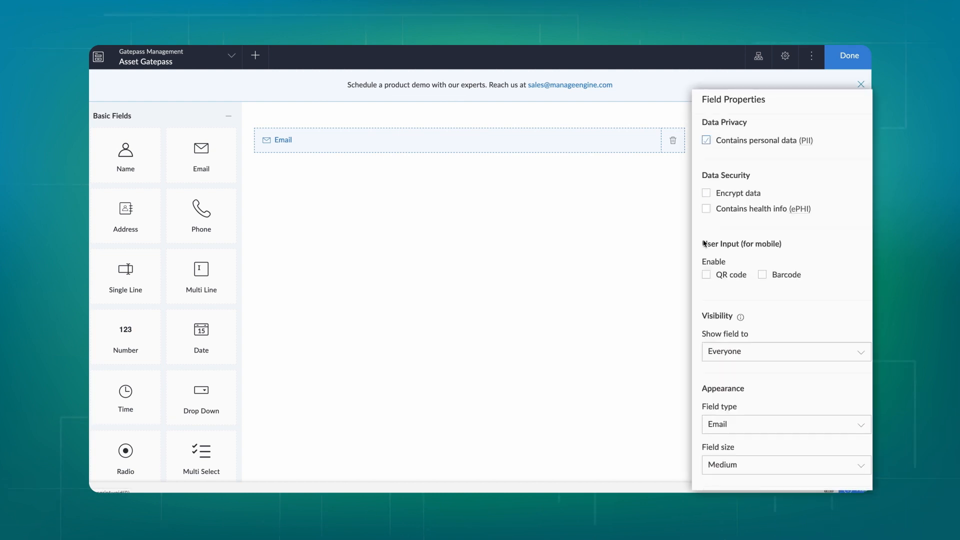
type("Employee Email")
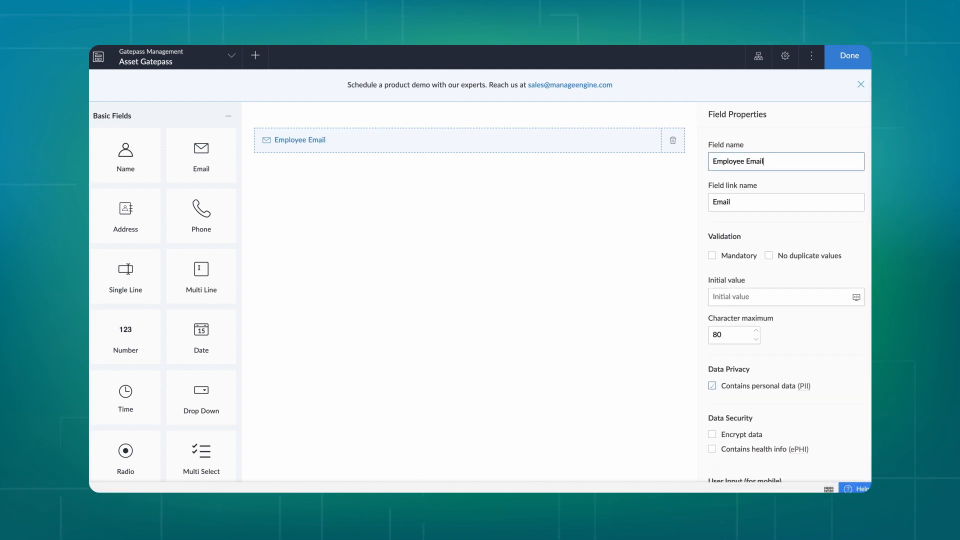
left_click(703, 213)
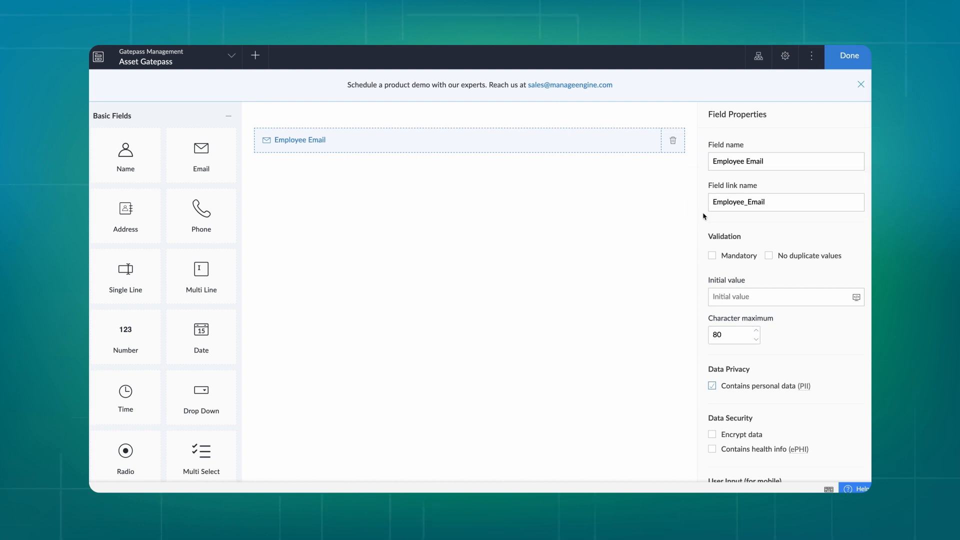
left_click(712, 257)
Add a Number field named Asset ID and an Auto Number field named Gatepass No. below the email field.
left_click_drag(126, 332, 332, 259)
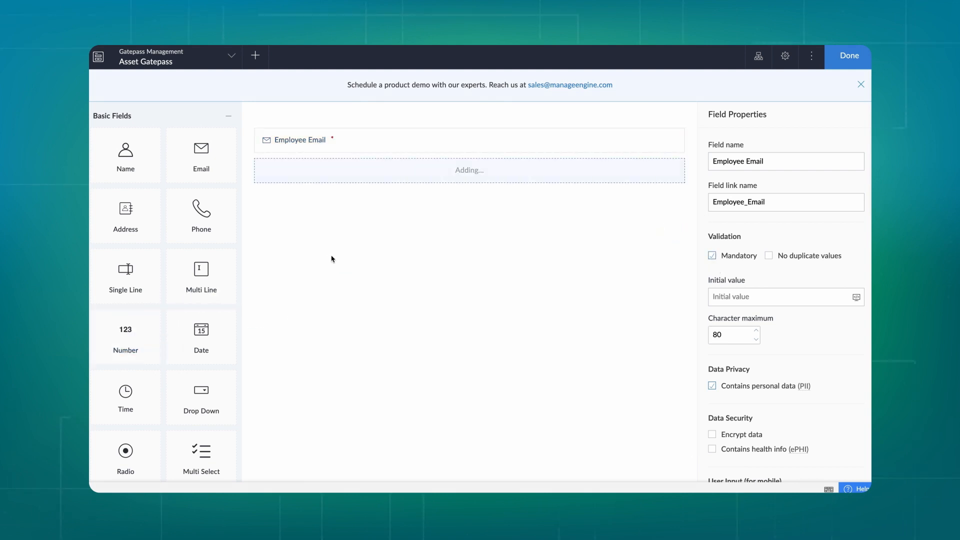
type("Asset ID")
scroll(110, 338, "down", 5)
scroll(109, 338, "down", 4)
left_click_drag(126, 357, 330, 202)
left_click(444, 310)
type("Gatepass No.")
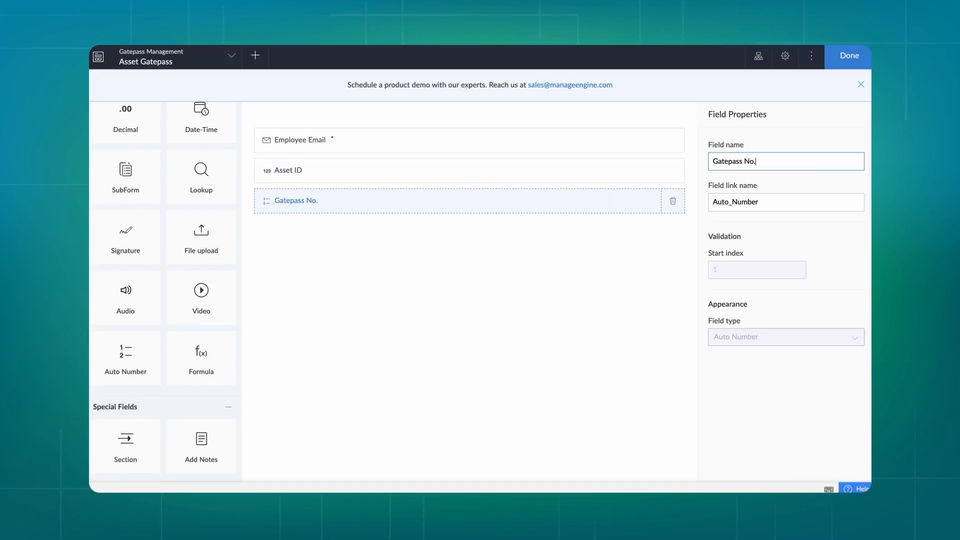
Add two Date fields below Gatepass No., named Gatepass Date and Expected Date of Return.
scroll(187, 295, "up", 6)
left_click_drag(186, 295, 377, 246)
type("Gatepass Date")
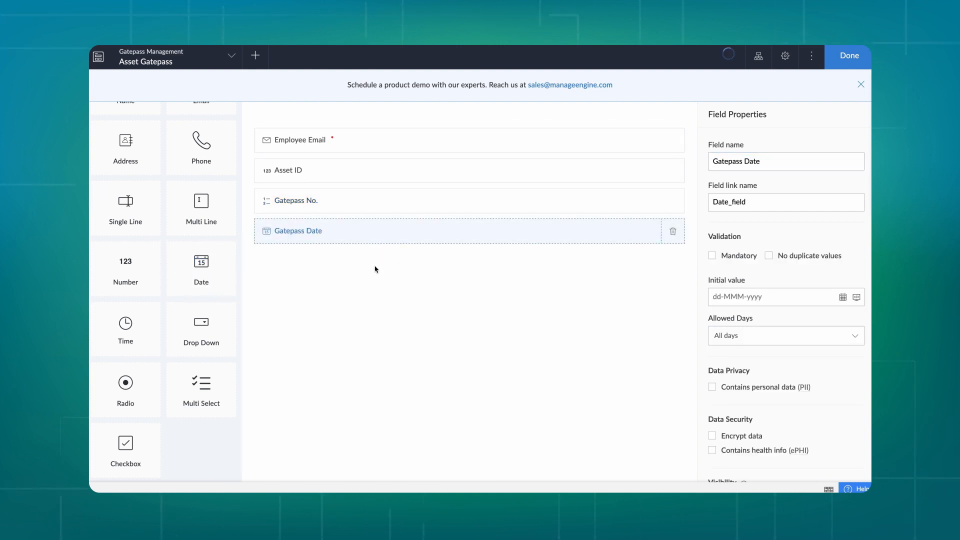
left_click_drag(214, 272, 341, 272)
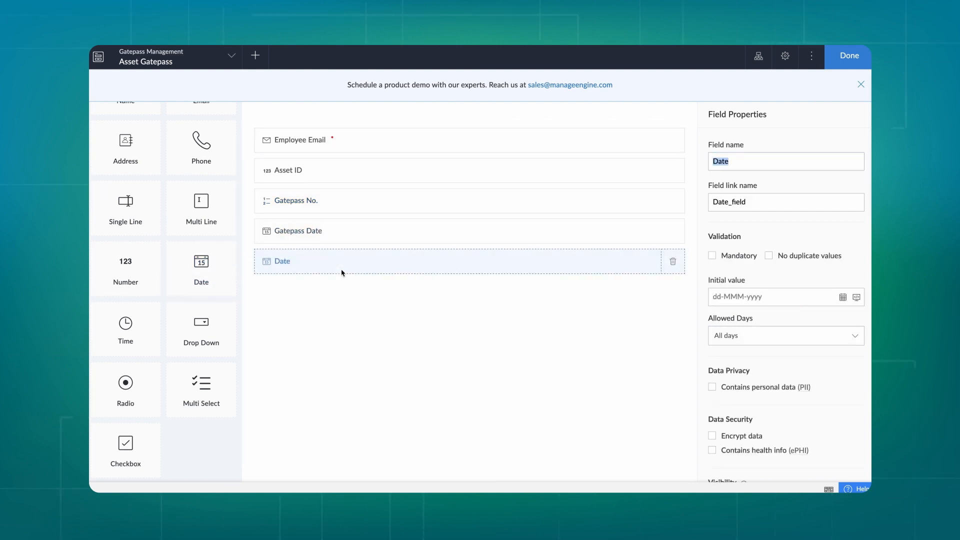
type("Expected Date of Return")
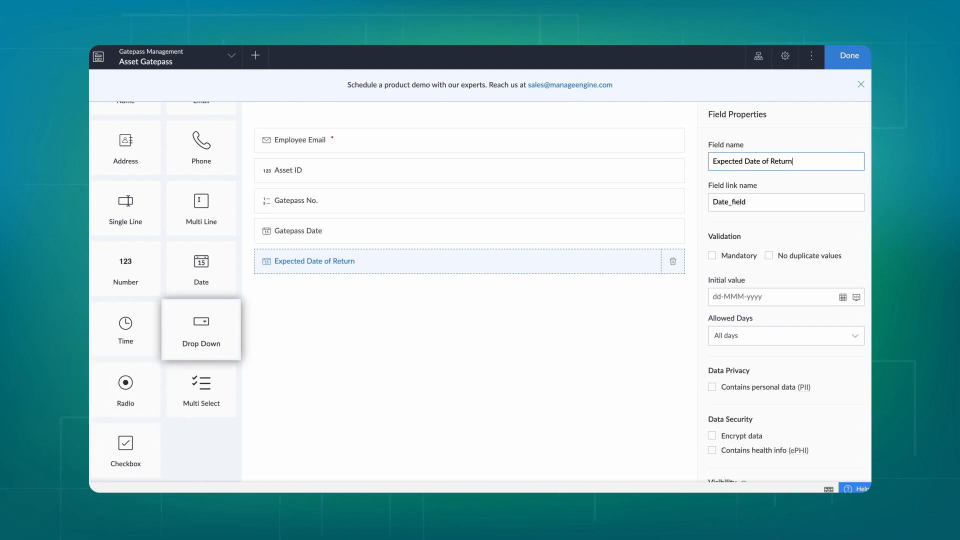
Add a Radio field named Gatepass Type with only the choices Internal and External.
left_click_drag(125, 385, 358, 305)
type("Gatepass Type")
left_click(403, 329)
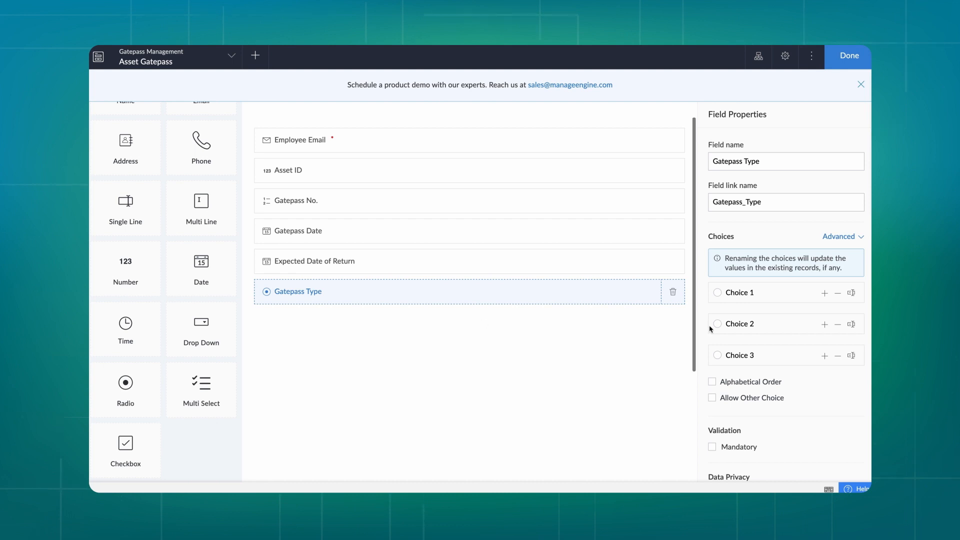
left_click(851, 293)
key("BackSpace")
type("Internal")
left_click(851, 324)
key("BackSpace")
type("External")
left_click(838, 355)
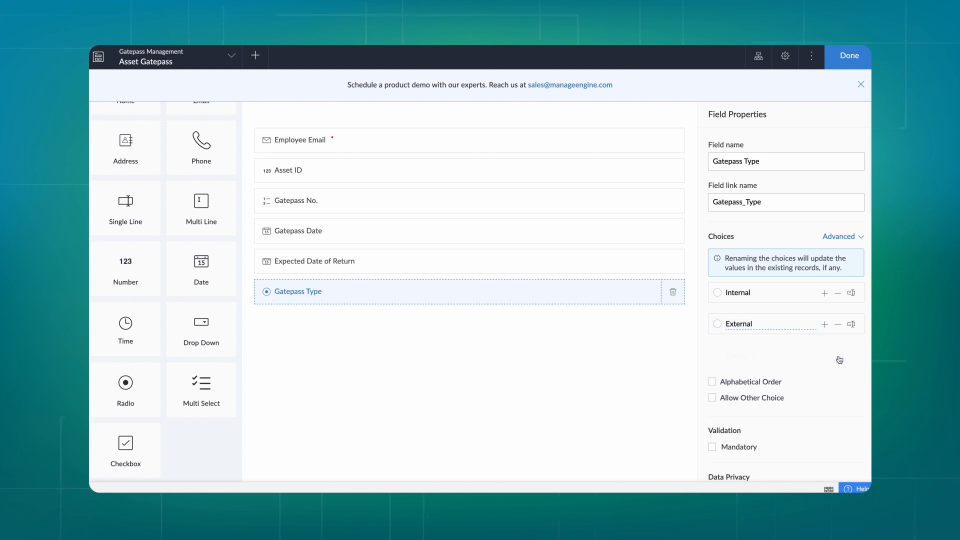
Add two Single Line fields below Gatepass Type, named Source and Destination.
left_click_drag(166, 218, 336, 326)
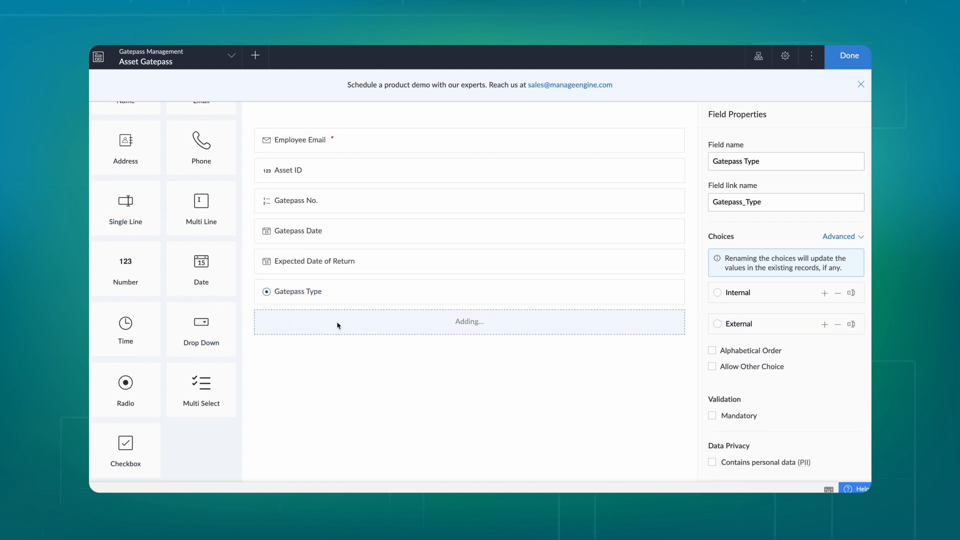
type("Souyr")
type("rce")
left_click_drag(125, 205, 312, 354)
key("BackSpace")
type("Destination")
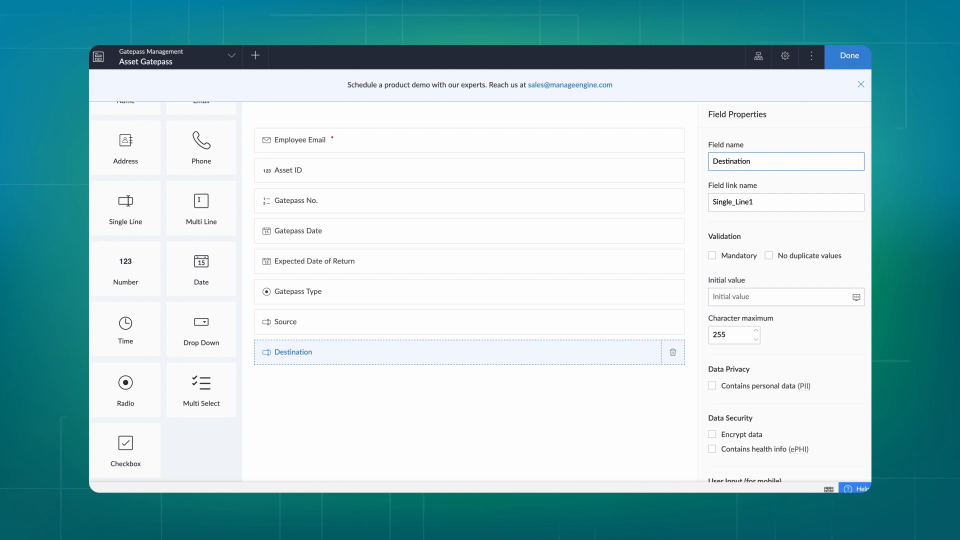
Add a Multi Line field named Reason for movement below Destination.
left_click_drag(201, 205, 318, 386)
key("BackSpace")
type("Reason for movement")
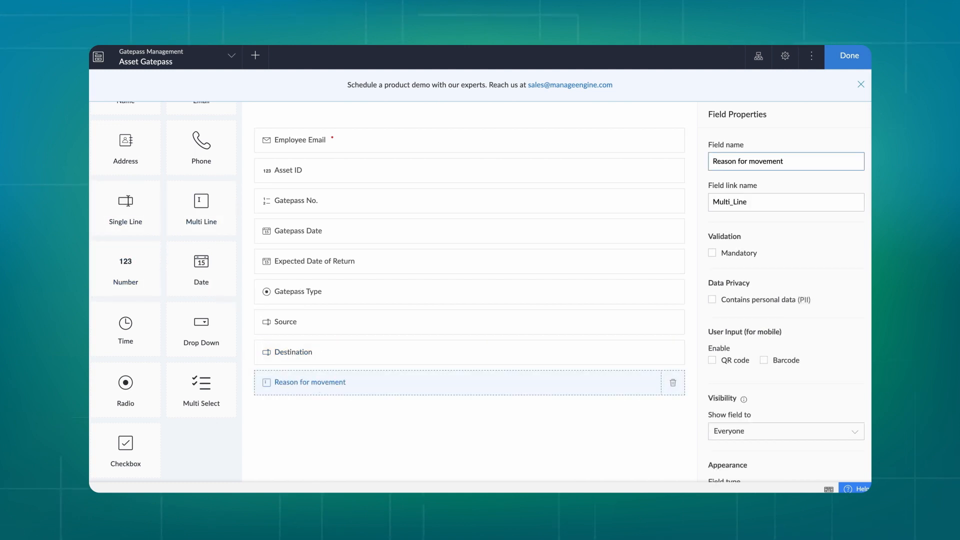
Add a Drop Down field named Status with the choices Waiting for Approval, Approved and Rejected.
scroll(162, 300, "up", 2)
left_click_drag(201, 398, 399, 403)
type("Status")
left_click(810, 289)
type("Waiting for Approval")
key("Tab")
type("Approved")
key("Tab")
key("BackSpace")
type("Rejected")
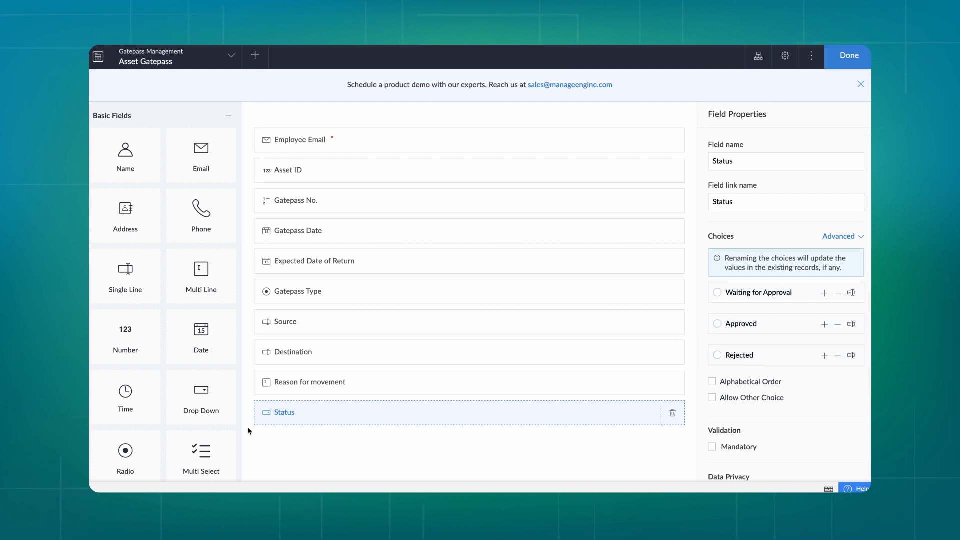
Add a Multi Line field named Reason for rejection below Status and finish building the form.
scroll(200, 445, "down", 1)
left_click_drag(201, 260, 370, 449)
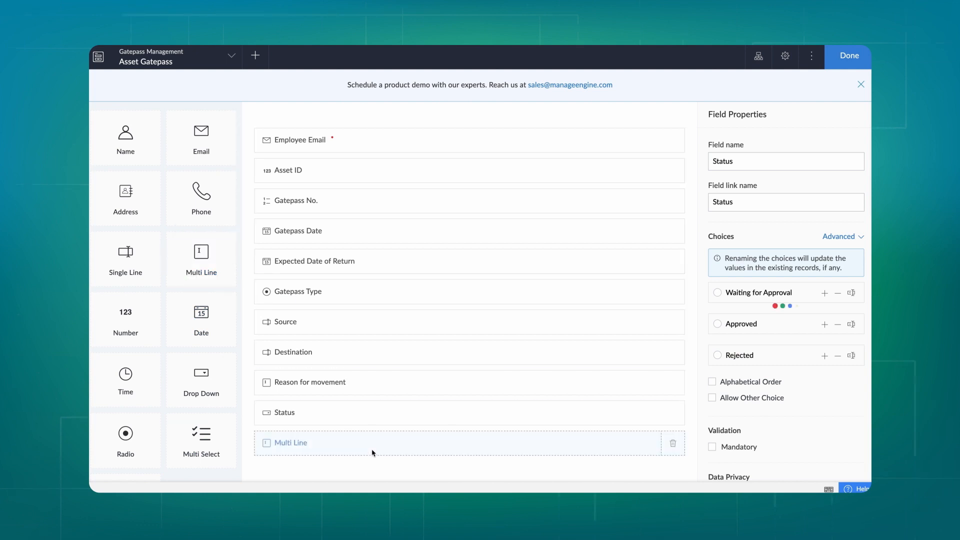
type("Reason for rejection")
left_click(387, 475)
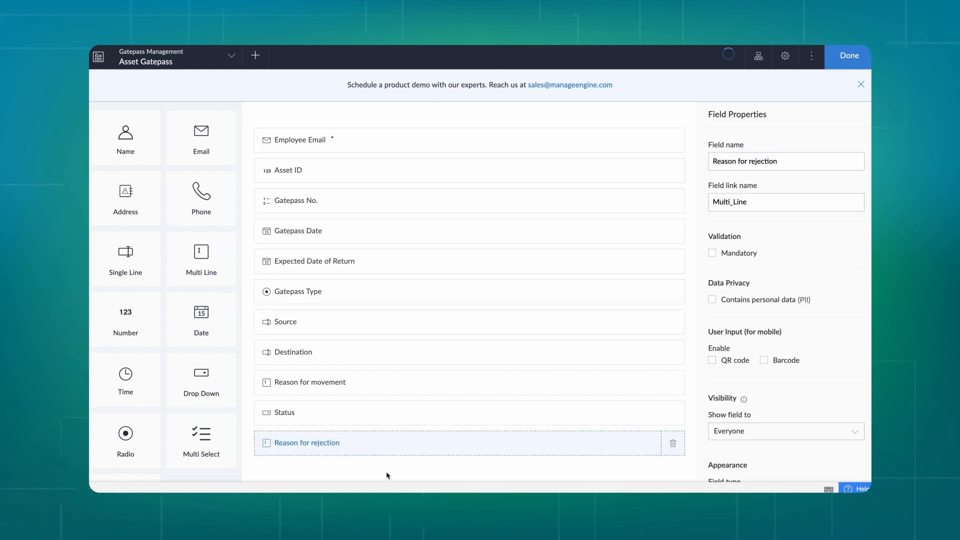
left_click(848, 56)
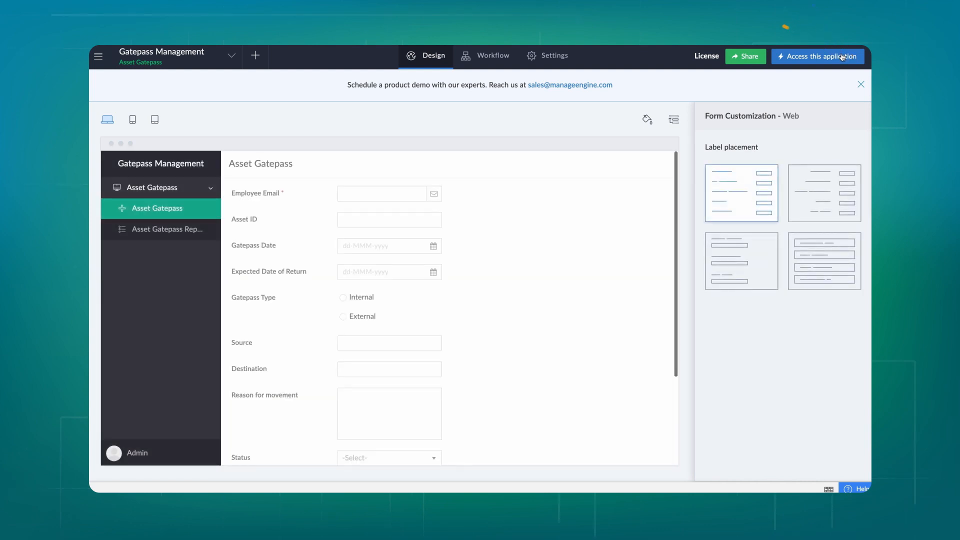
left_click(843, 57)
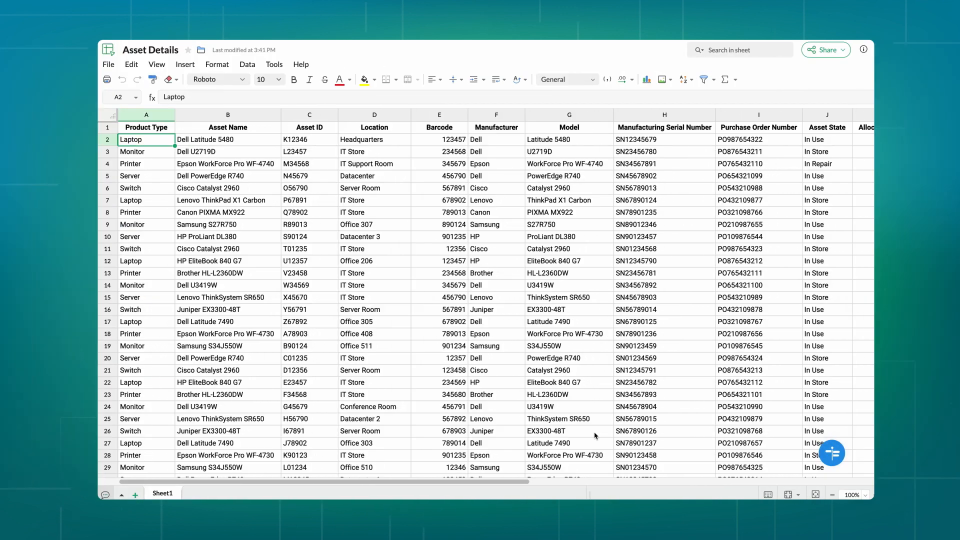
Examine the columns and rows of asset records in the Asset Details spreadsheet.
scroll(594, 435, "right", 6)
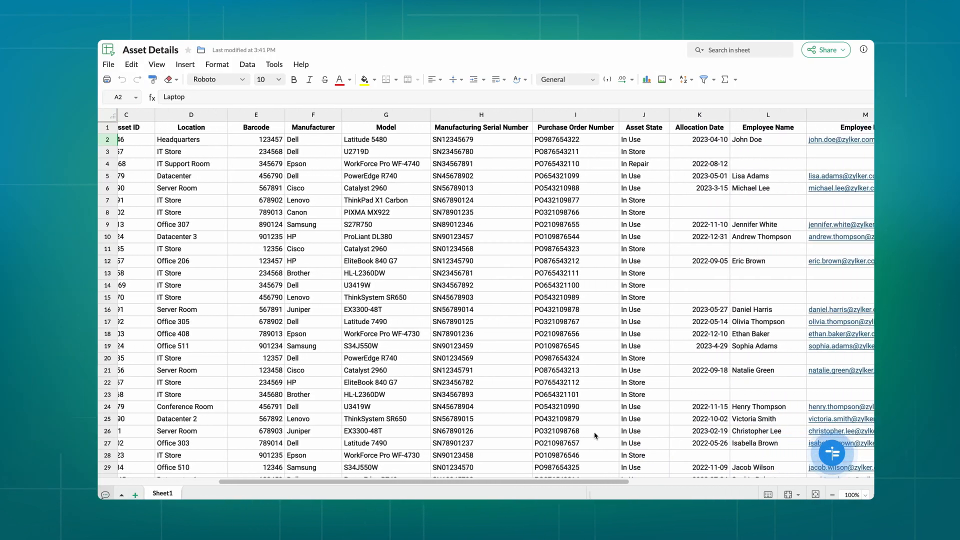
scroll(594, 435, "right", 3)
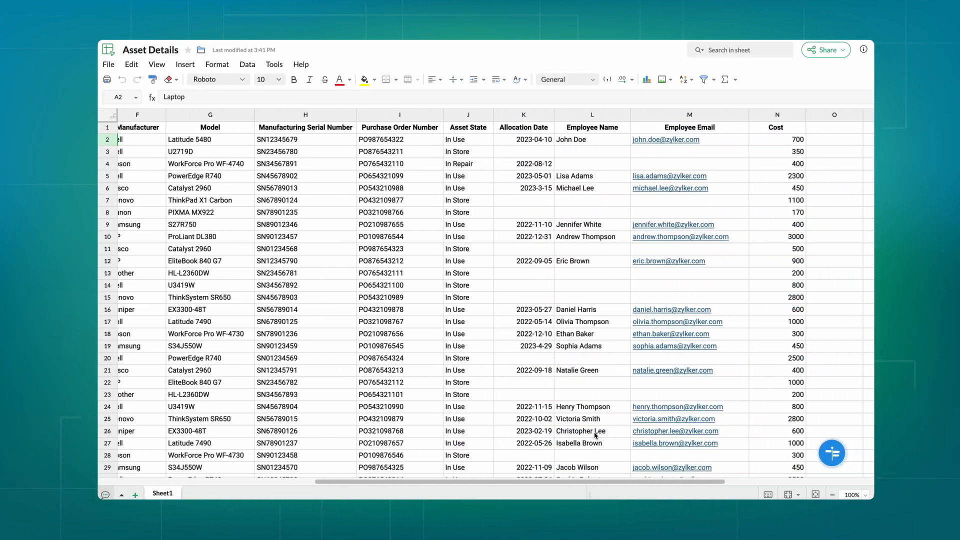
scroll(595, 435, "left", 2)
scroll(595, 436, "down", 1)
scroll(595, 436, "left", 5)
scroll(595, 436, "up", 1)
scroll(594, 436, "down", 3)
scroll(595, 435, "left", 1)
scroll(595, 435, "down", 8)
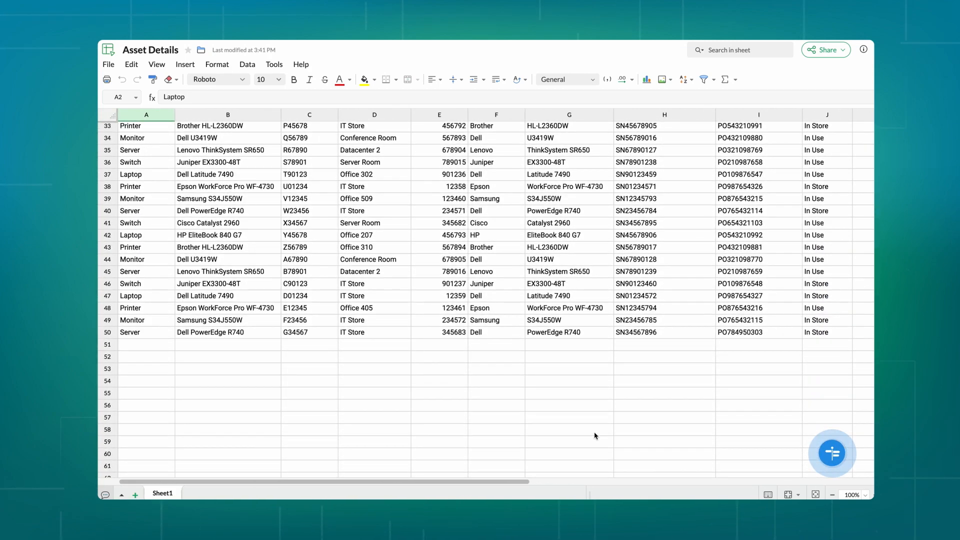
Switch to AppCreator and start a new form by importing Asset Details.csv from local storage.
scroll(595, 435, "up", 8)
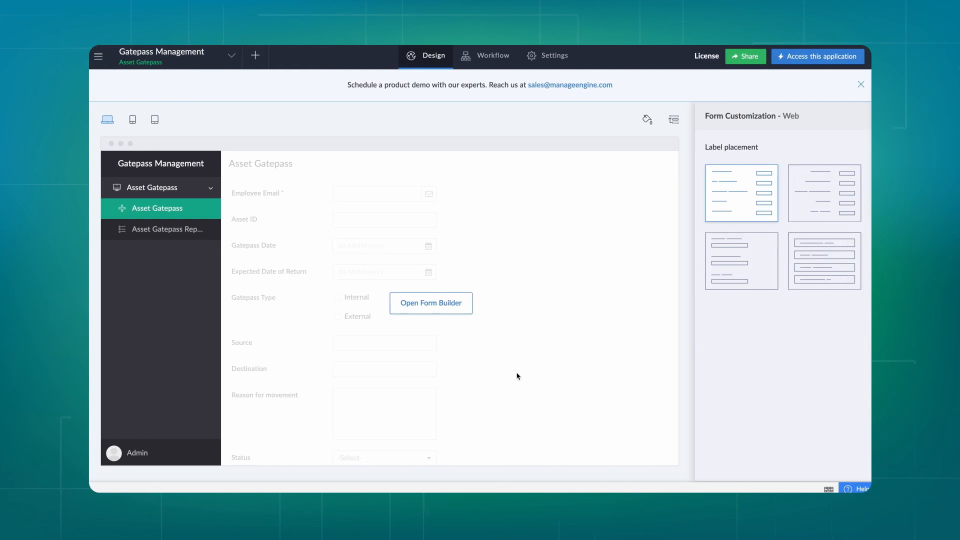
left_click(254, 55)
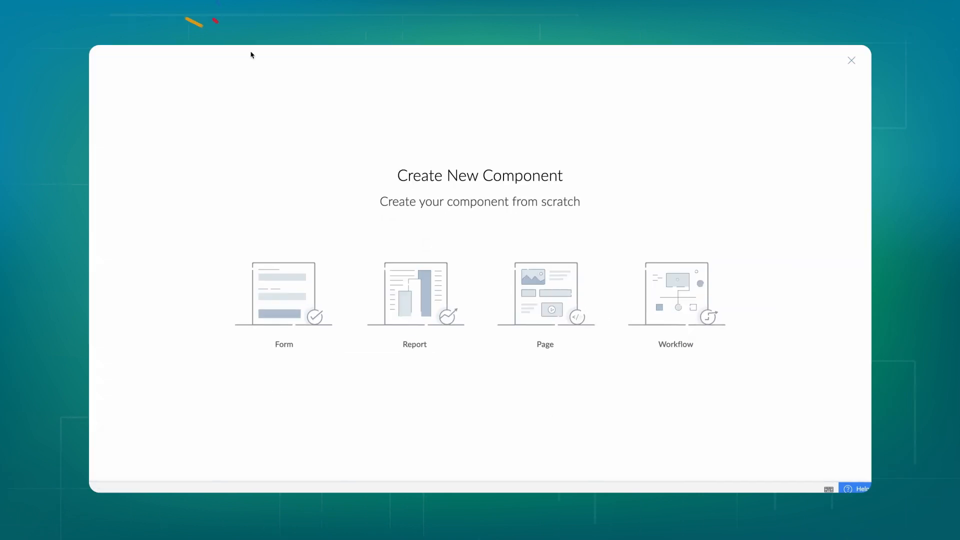
left_click(281, 263)
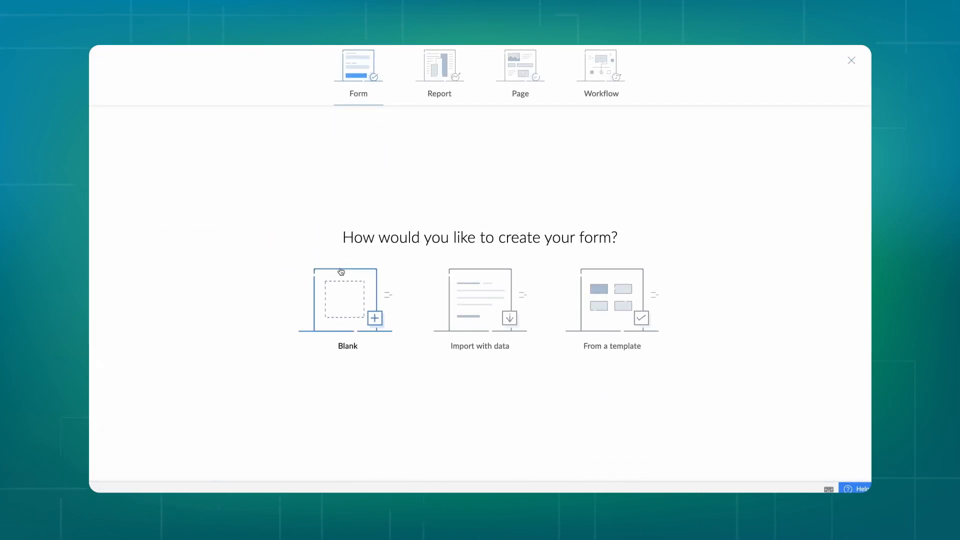
left_click(507, 290)
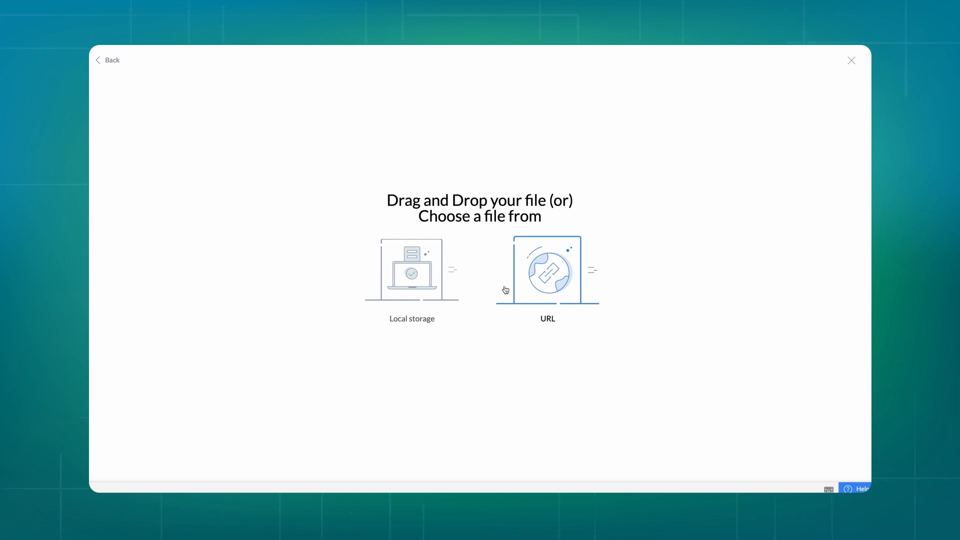
left_click(421, 266)
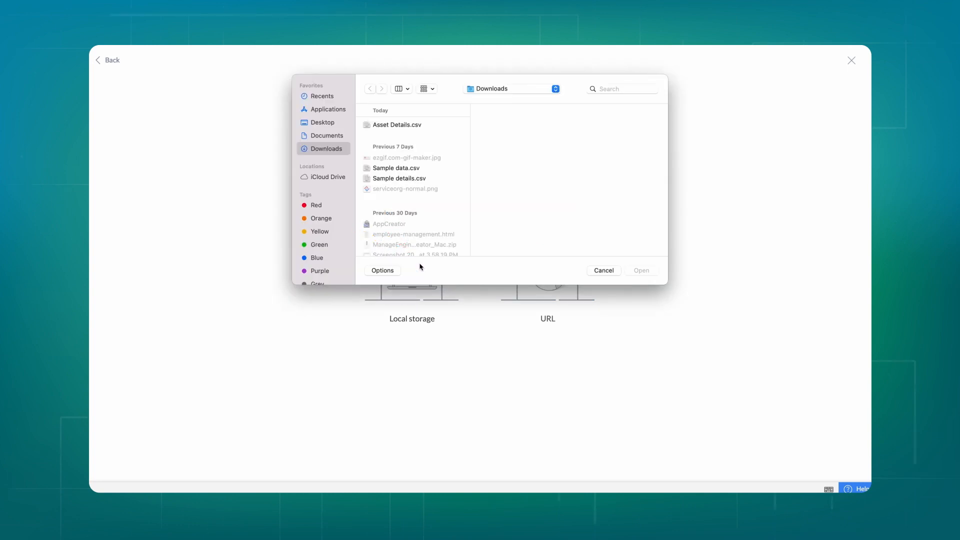
left_click(392, 123)
left_click(642, 270)
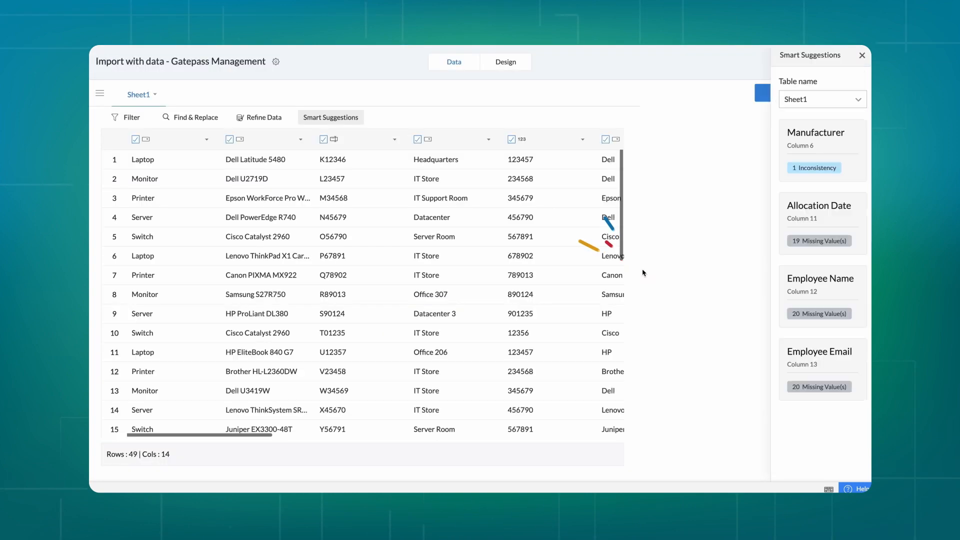
Examine the column settings of the Product Type, Asset Name, Asset ID, Location and Barcode fields.
left_click(187, 141)
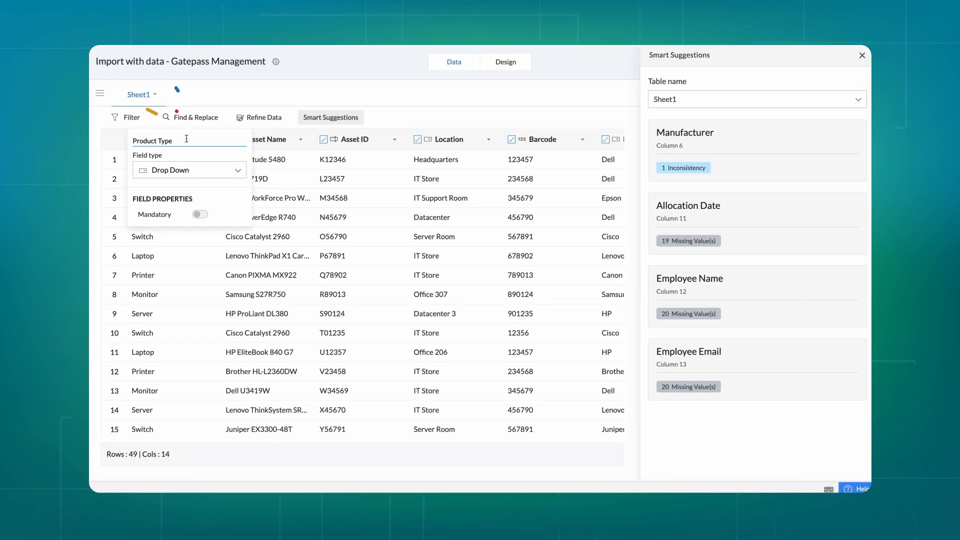
left_click(302, 141)
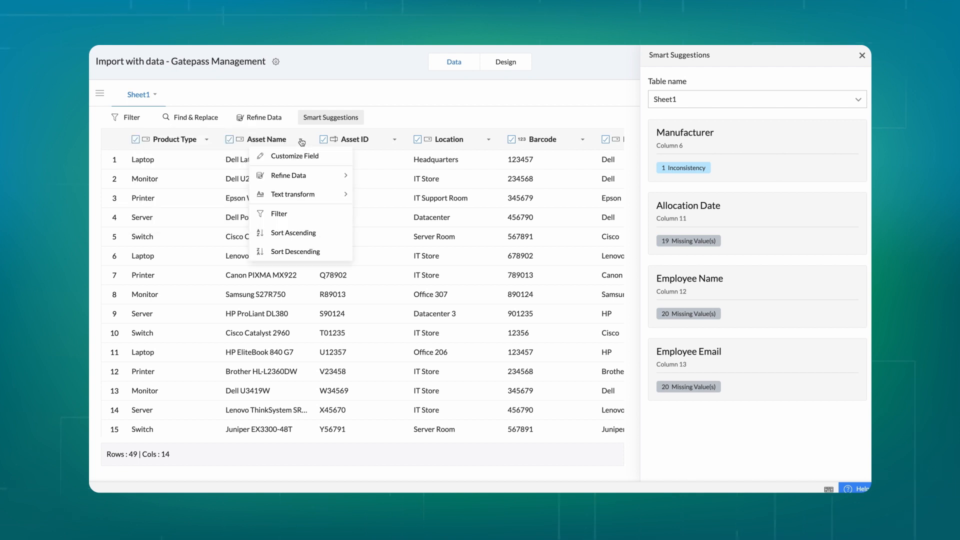
left_click(377, 144)
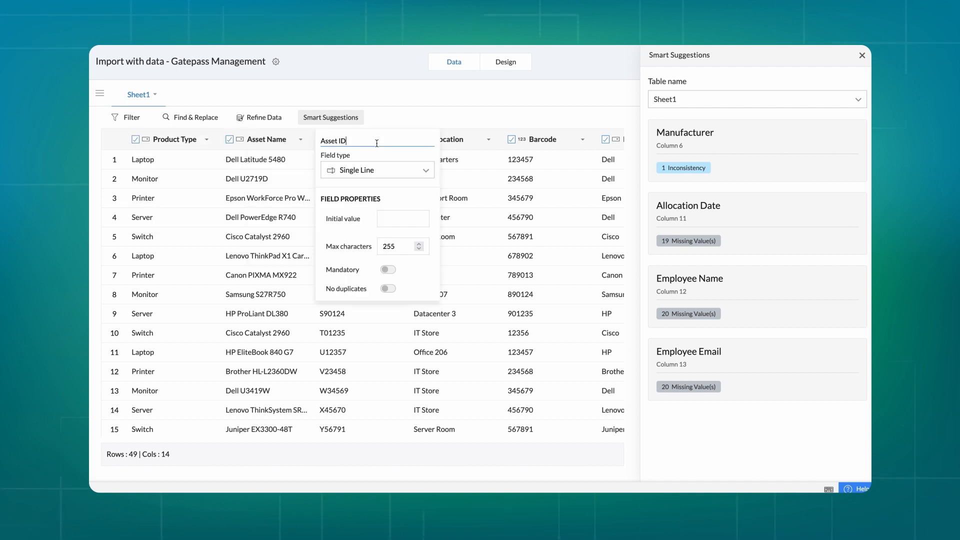
left_click(448, 143)
left_click(552, 144)
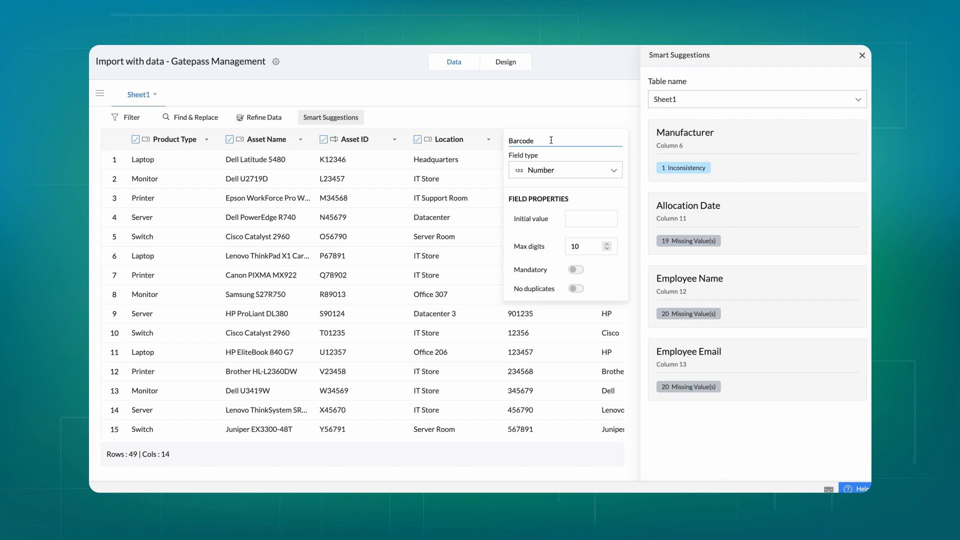
Change the Employee Name column's field type to Name and split it into name subfields.
scroll(492, 156, "right", 10)
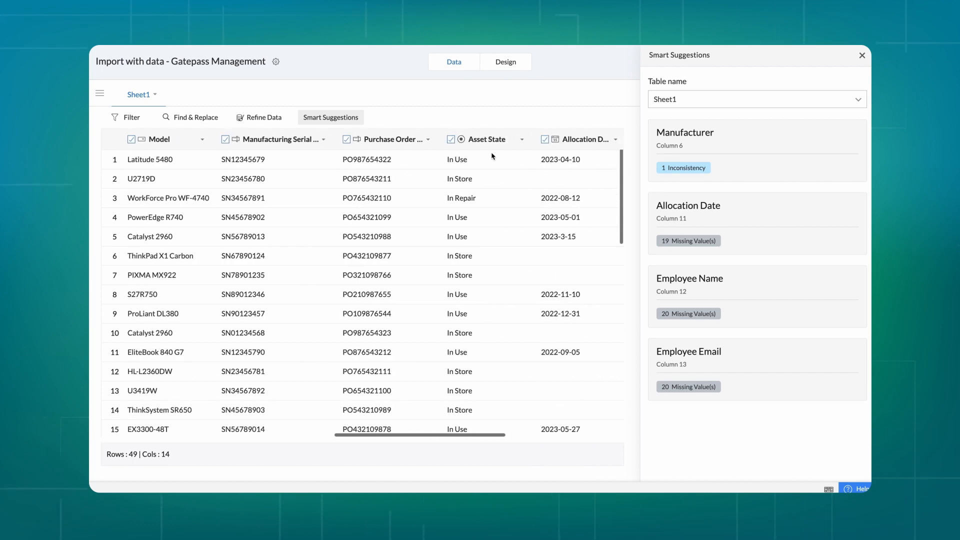
left_click(439, 138)
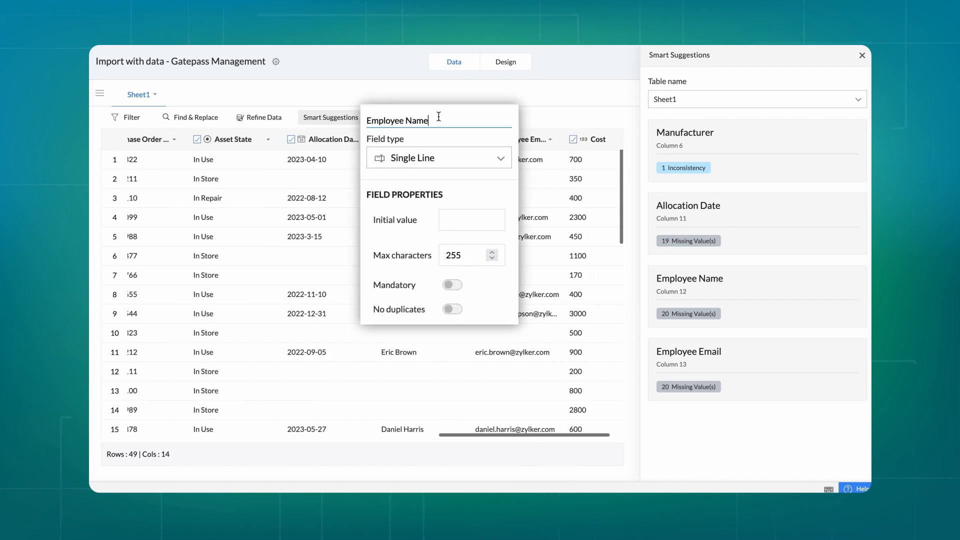
left_click(448, 166)
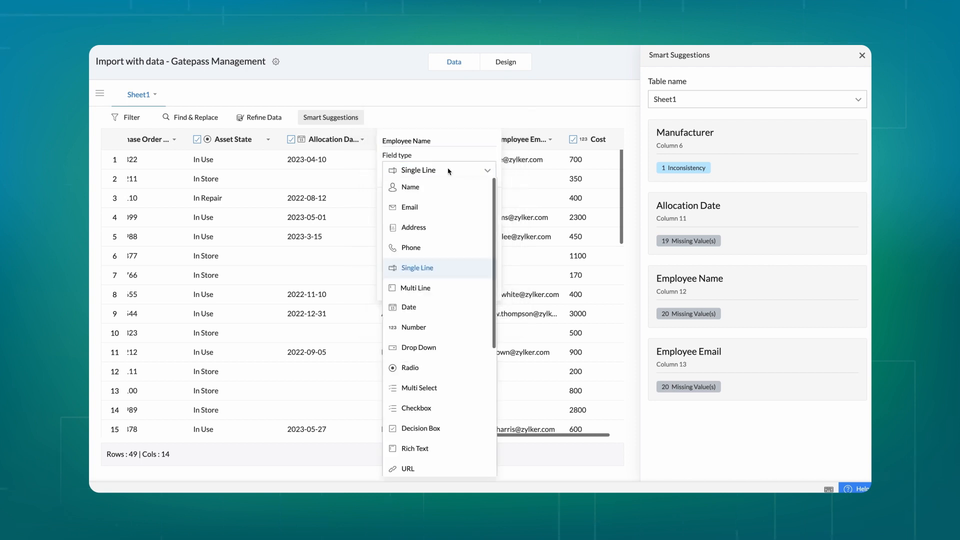
left_click(448, 188)
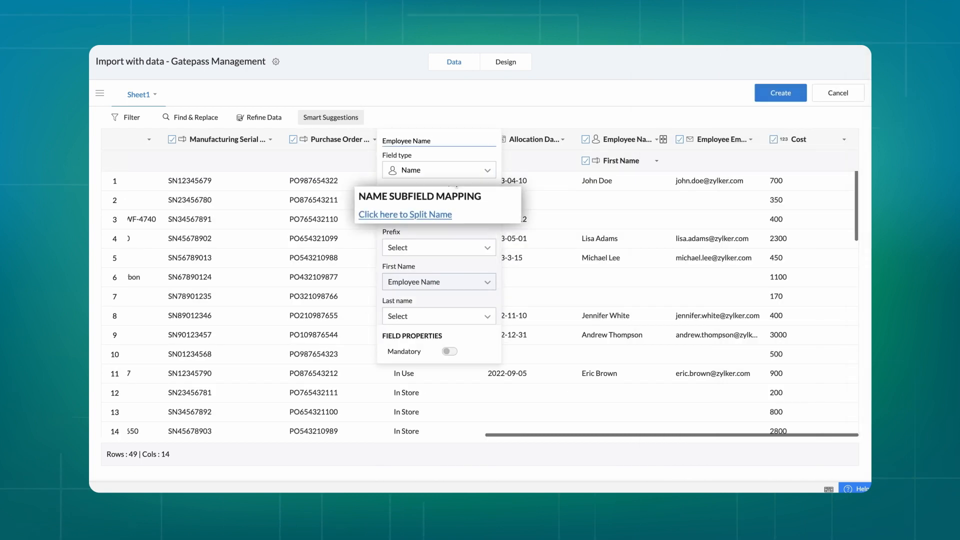
left_click(439, 212)
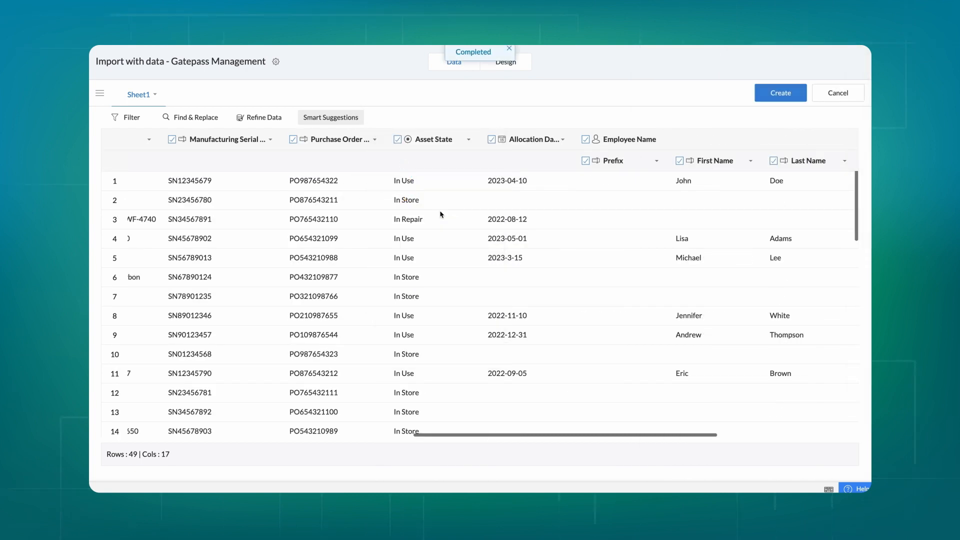
Exclude the Prefix and Suffix subfields of Employee Name and open the Employee Email column's settings.
scroll(586, 163, "right", 2)
left_click(744, 162)
scroll(746, 162, "right", 3)
left_click(717, 139)
Change the Cost column's field type to Currency.
left_click(798, 139)
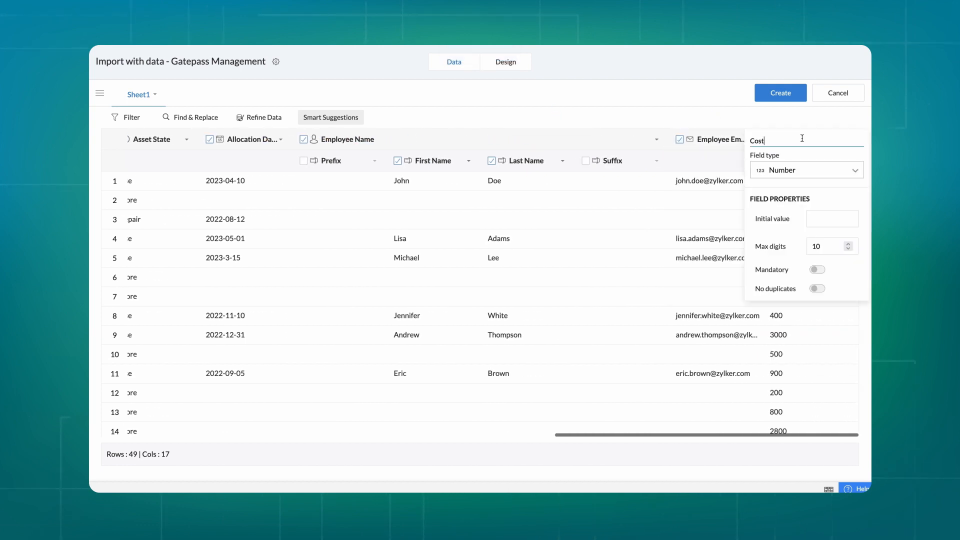
left_click(806, 170)
scroll(798, 362, "down", 5)
left_click(794, 306)
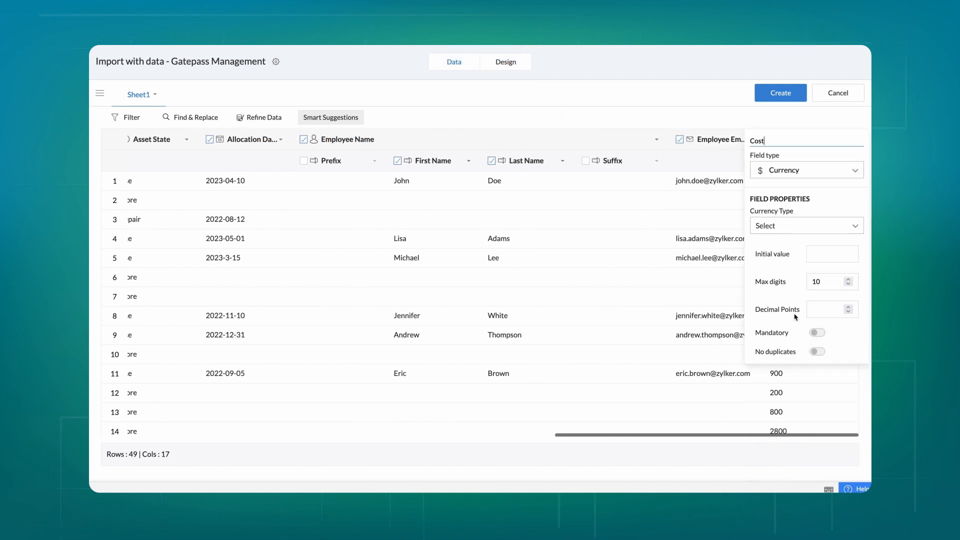
left_click(692, 171)
Examine the Filter and Find and Replace options and the list of Refine Data operations.
scroll(690, 168, "left", 10)
left_click(129, 117)
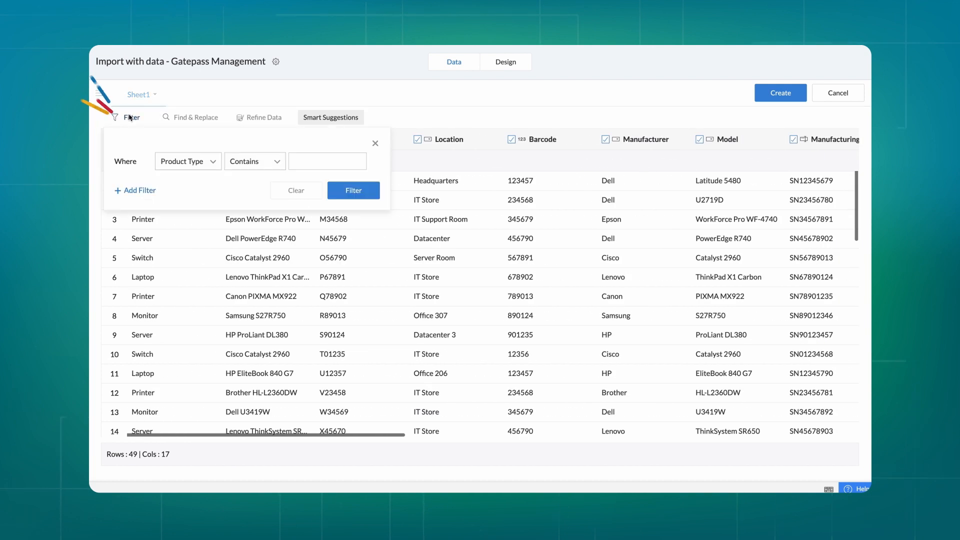
left_click(375, 144)
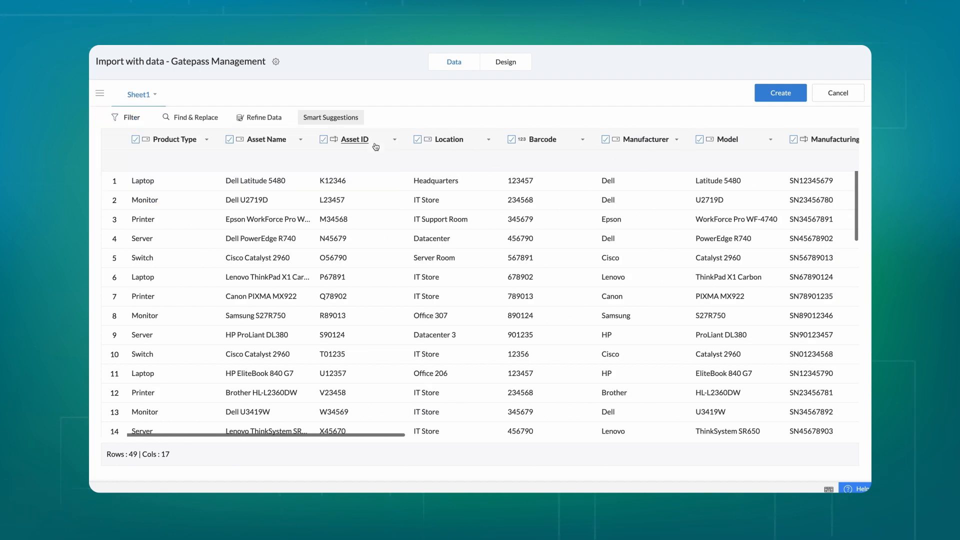
left_click(198, 118)
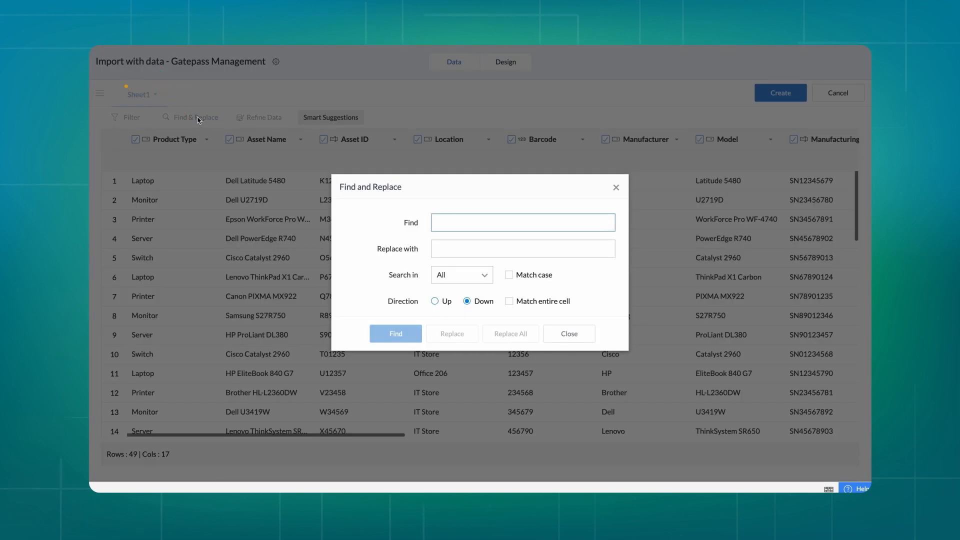
left_click(615, 188)
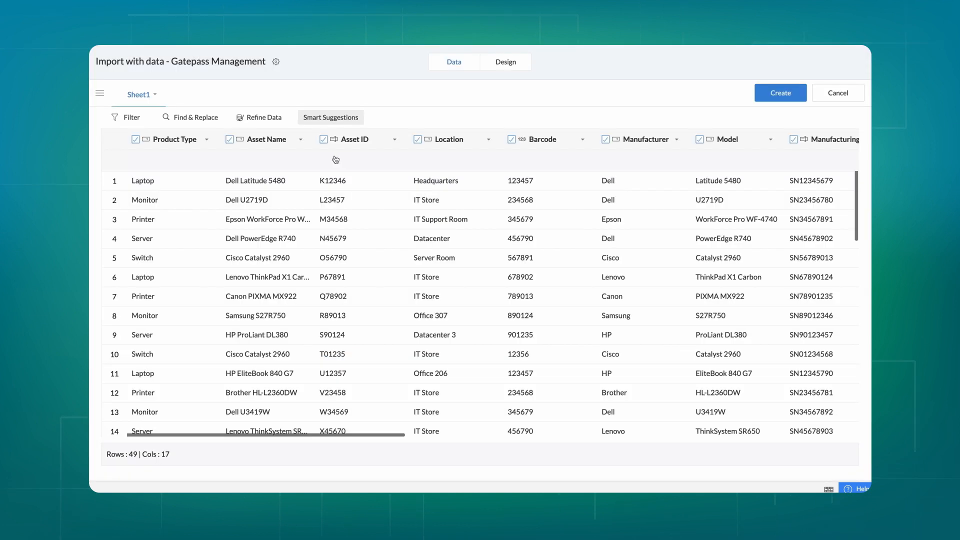
left_click(259, 117)
left_click(697, 98)
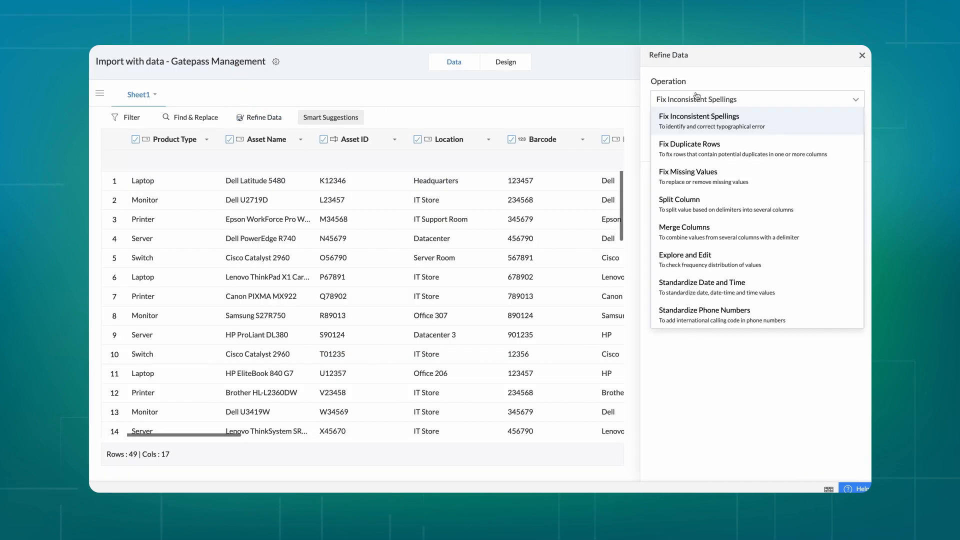
Examine the Smart Suggestions and the employee name, email and cost values across the imported rows.
left_click(344, 118)
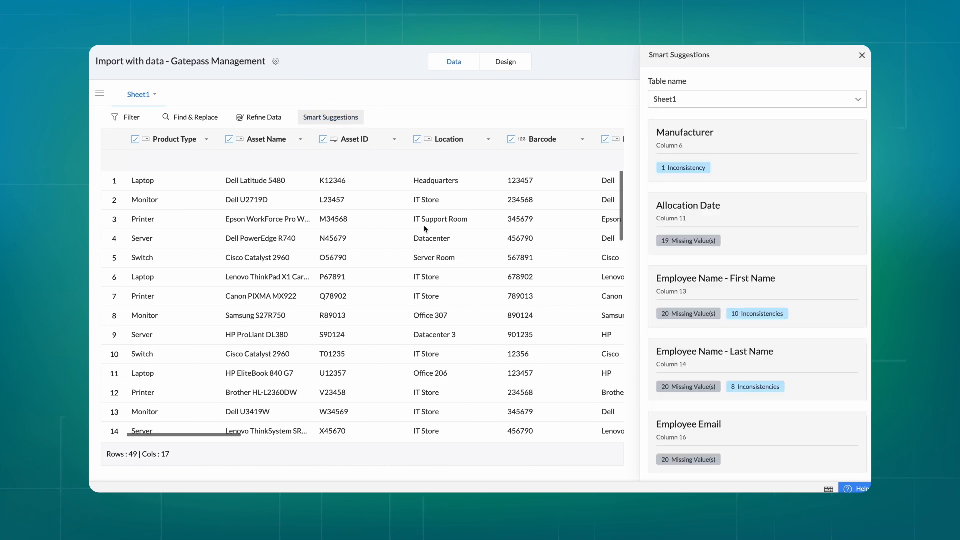
scroll(426, 229, "right", 15)
scroll(425, 229, "right", 5)
scroll(425, 229, "right", 5)
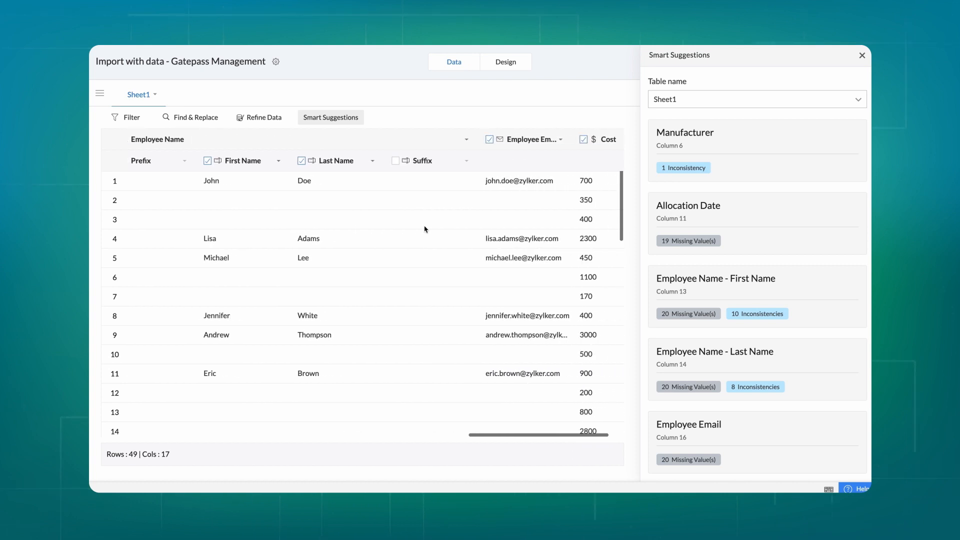
scroll(426, 229, "down", 5)
scroll(425, 229, "left", 1)
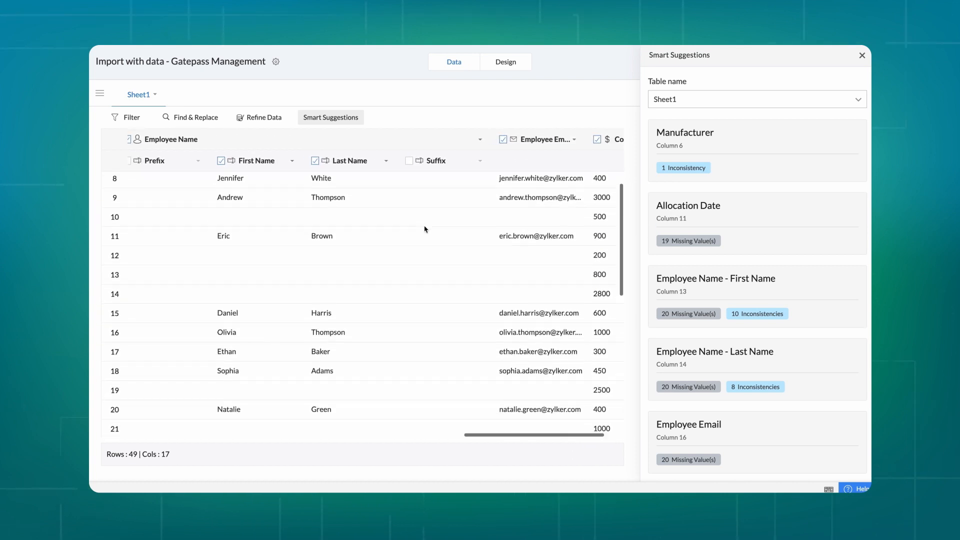
scroll(425, 229, "down", 10)
scroll(425, 229, "left", 2)
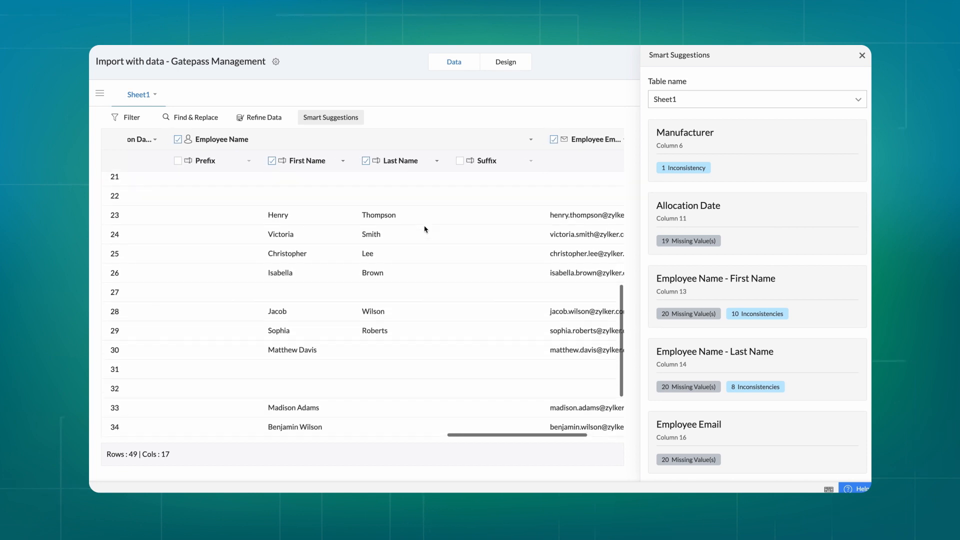
scroll(426, 229, "down", 1)
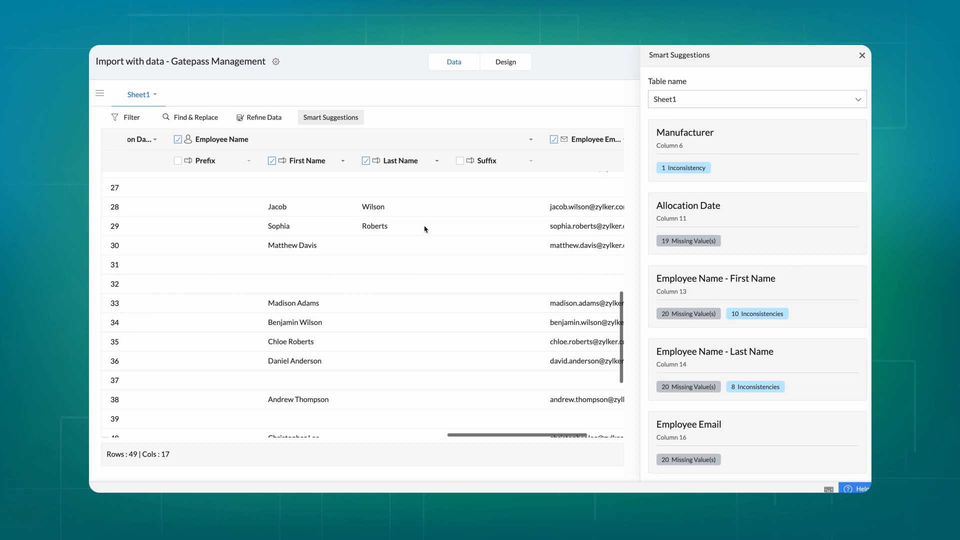
Review the table's fields and relationships in the Design view and rename the Sheet1 table as Assets.
left_click(507, 68)
mouse_move(444, 150)
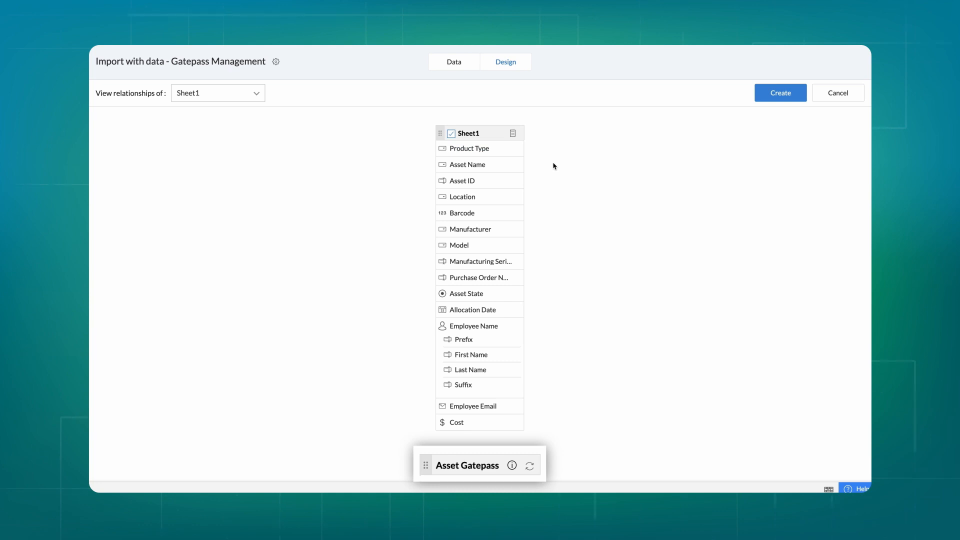
left_click(453, 63)
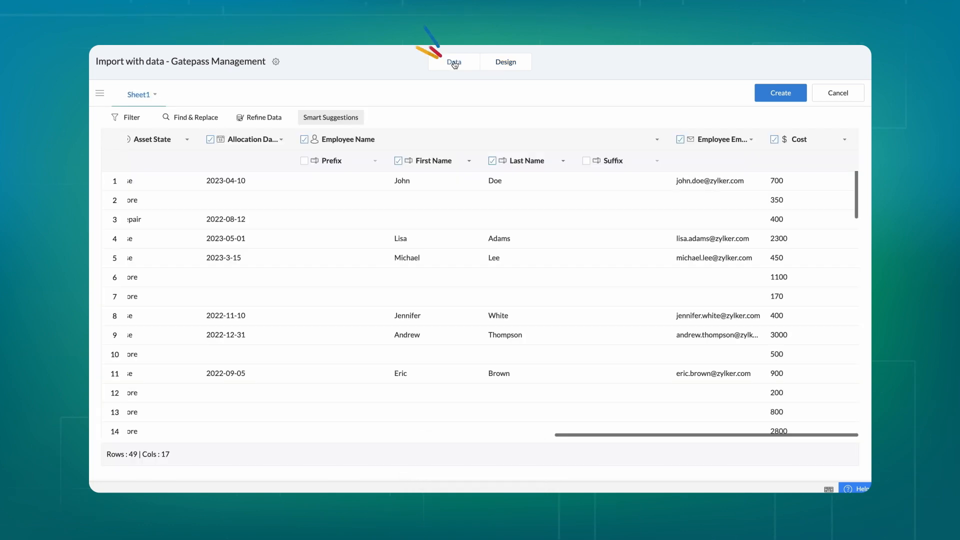
left_click(156, 95)
type("Assets")
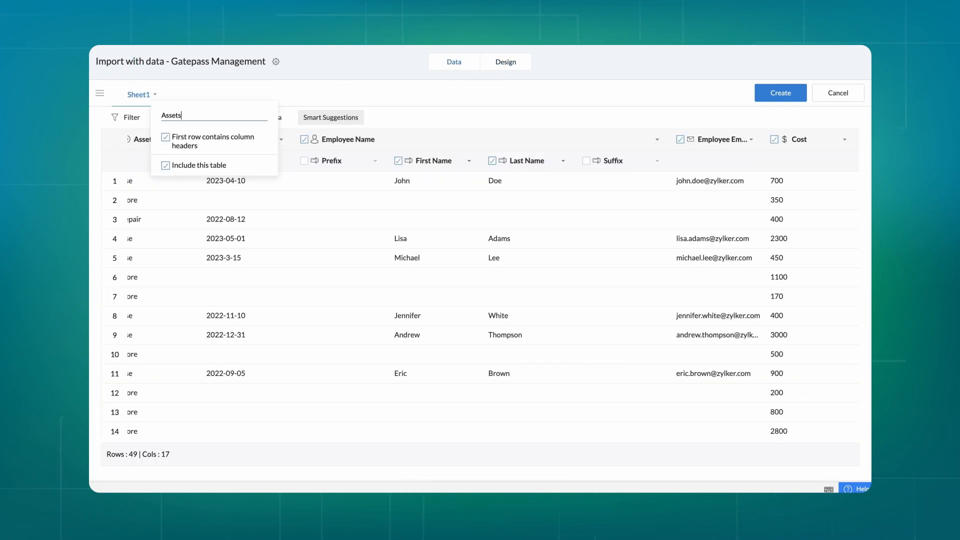
key("Return")
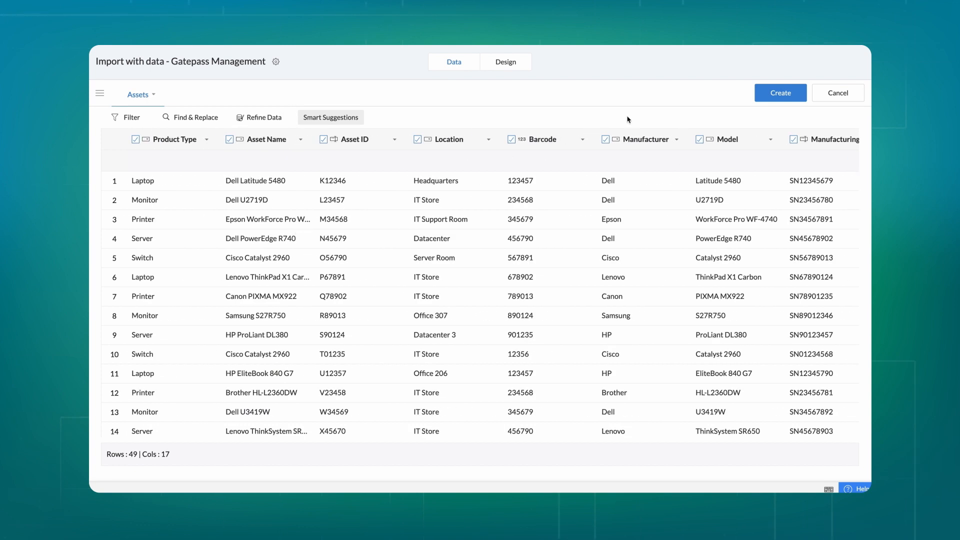
Create the Assets form from the imported data and access the application to view its fields.
left_click(794, 92)
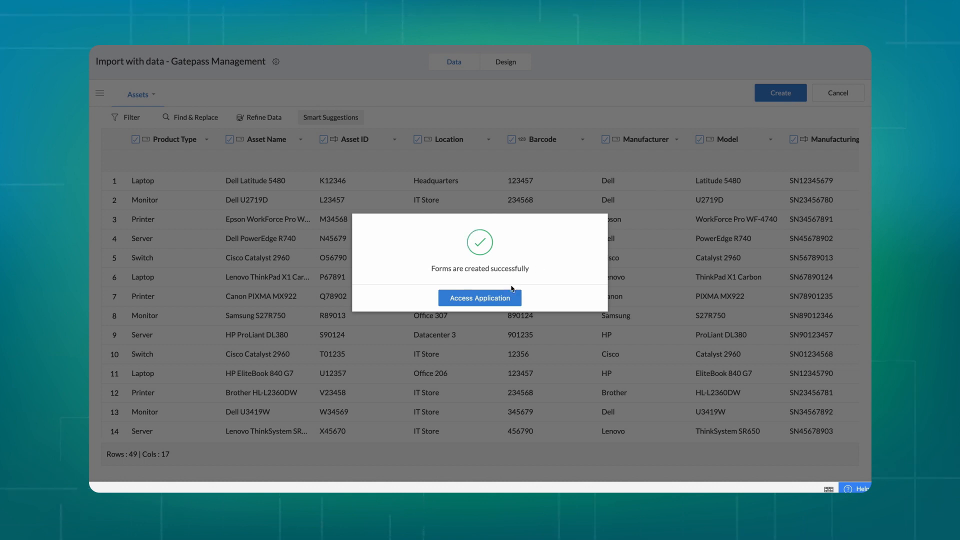
left_click(500, 299)
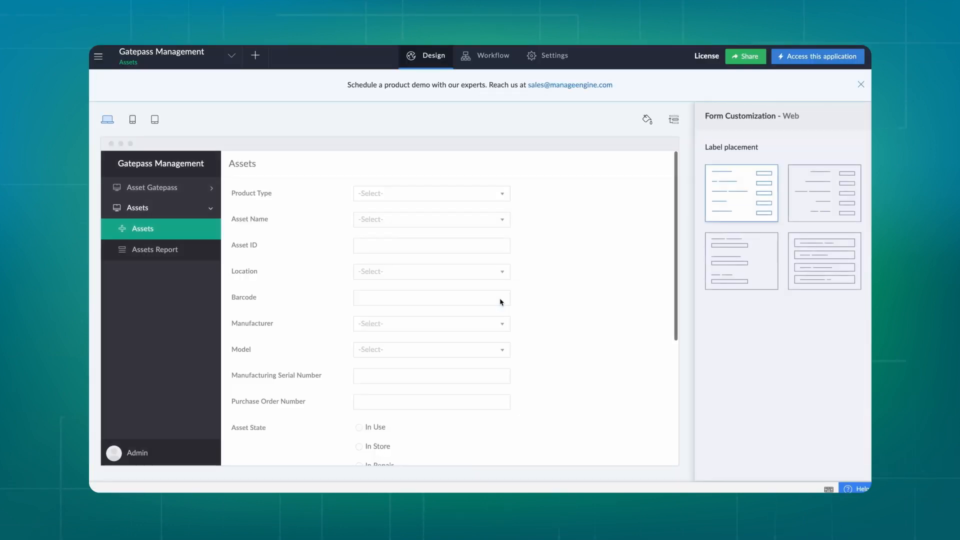
left_click(820, 56)
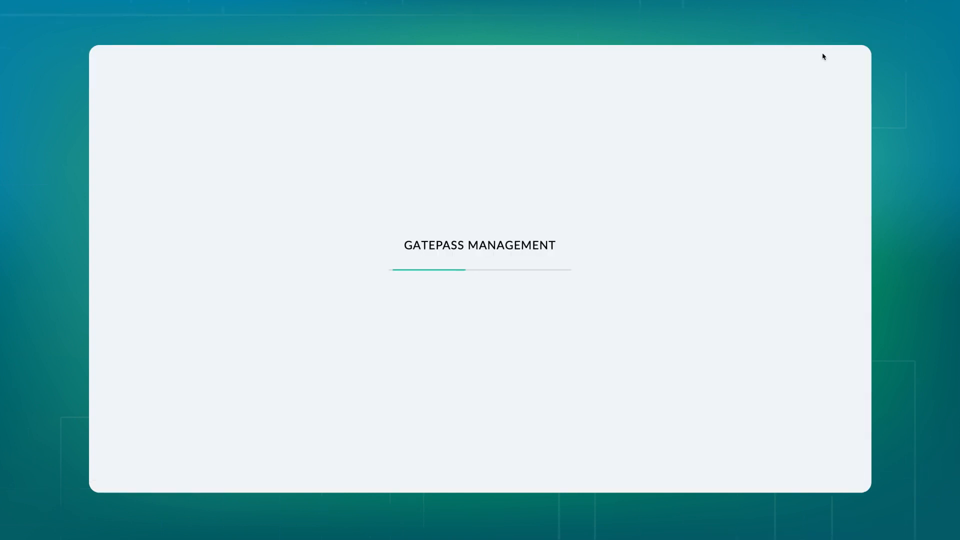
scroll(645, 244, "down", 3)
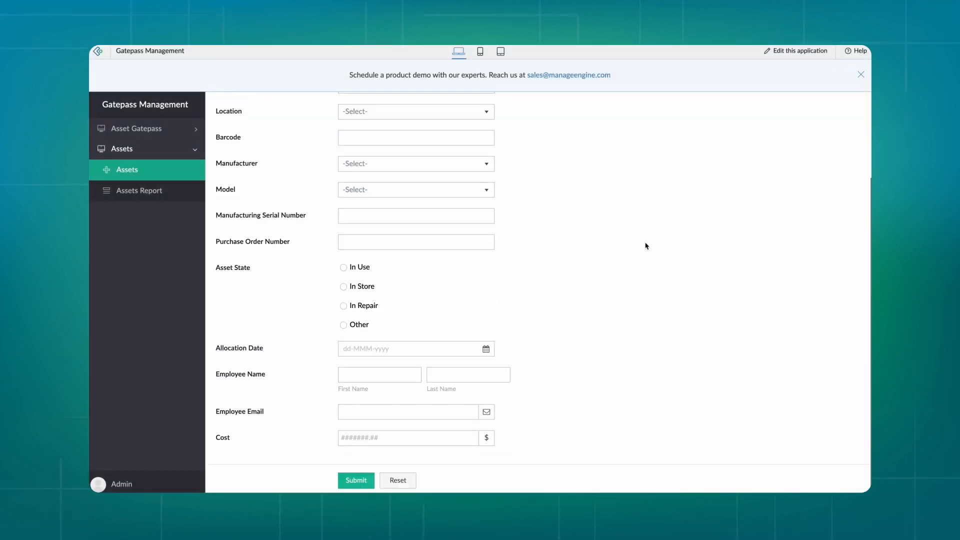
Open the Assets Report and examine the imported asset records across all columns through to Cost.
scroll(645, 244, "up", 3)
left_click(153, 195)
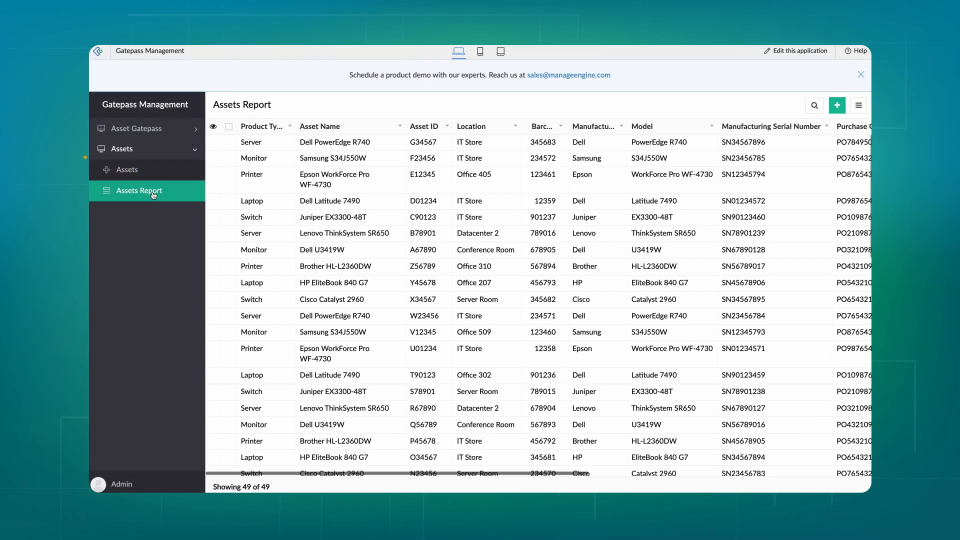
scroll(350, 215, "right", 5)
scroll(373, 214, "right", 3)
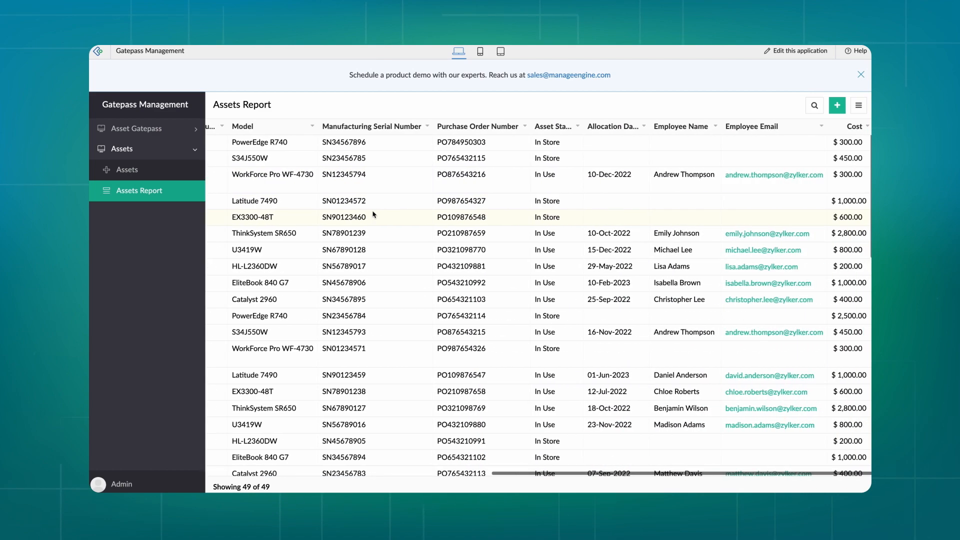
scroll(373, 214, "down", 2)
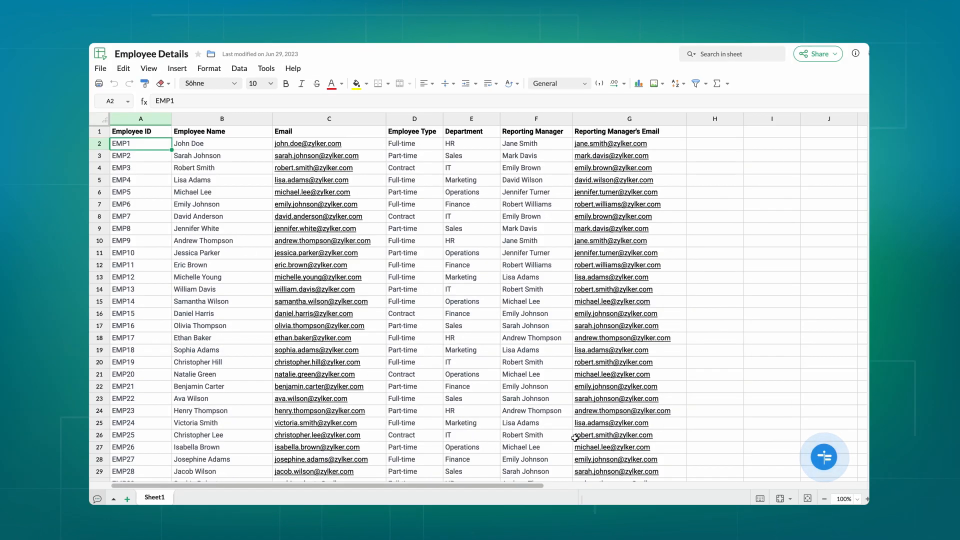
Switch to the Employee Details spreadsheet and examine its employee, department and reporting manager rows.
scroll(575, 438, "down", 4)
scroll(575, 438, "down", 1)
scroll(574, 437, "up", 5)
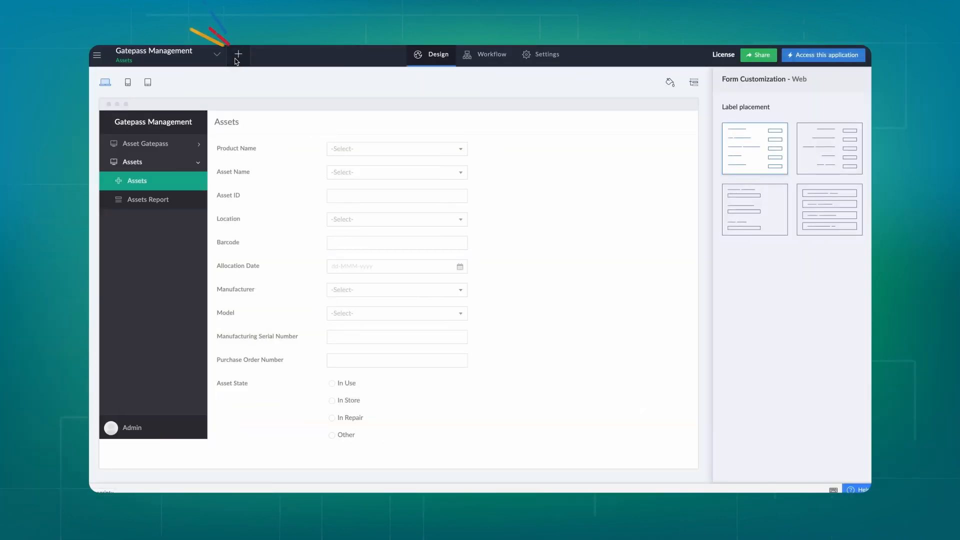
Start a new form by importing the Employee Details file with its data from local storage.
left_click(236, 55)
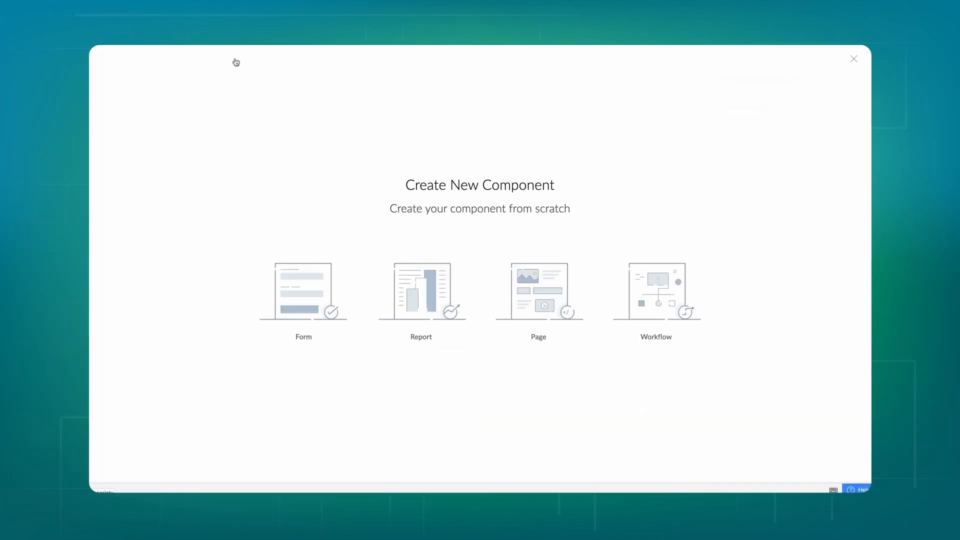
left_click(297, 280)
left_click(488, 299)
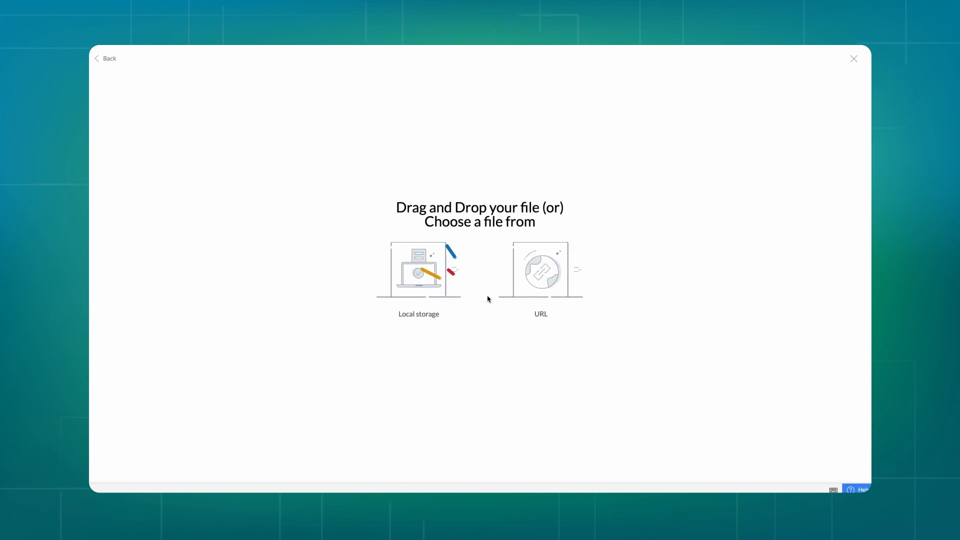
left_click(418, 270)
left_click(413, 137)
left_click(639, 268)
Split the Employee Name column into First Name and Last Name, and check the Employee ID, Email, Employee Type and Department field settings.
left_click(173, 131)
left_click(257, 129)
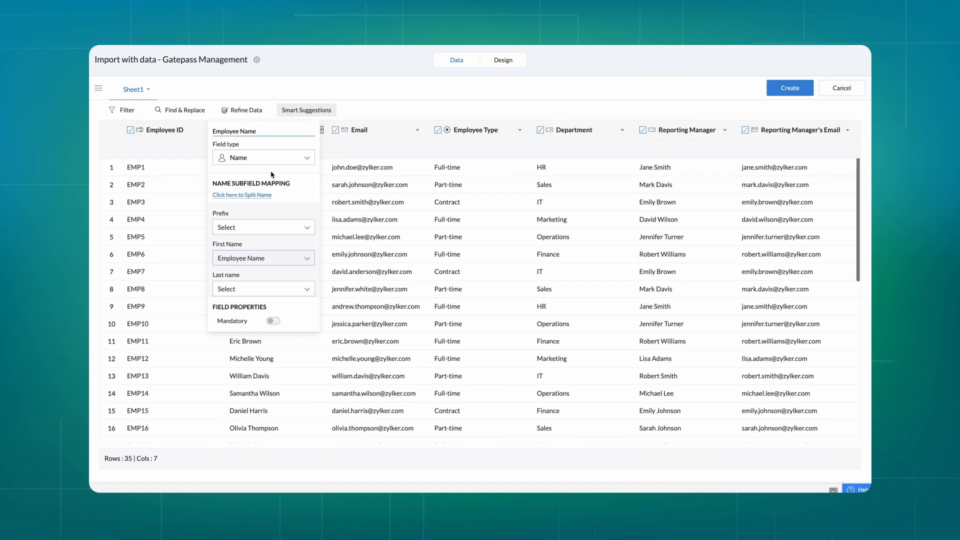
left_click(619, 128)
left_click(677, 131)
left_click(757, 132)
Set the Reporting Manager column's field type to Name, split it into First Name and Last Name, and check the Reporting Manager's Email settings.
scroll(838, 134, "right", 3)
left_click(721, 133)
left_click(724, 158)
left_click(723, 183)
left_click(707, 194)
left_click(682, 150)
scroll(684, 152, "right", 4)
left_click(729, 150)
left_click(831, 131)
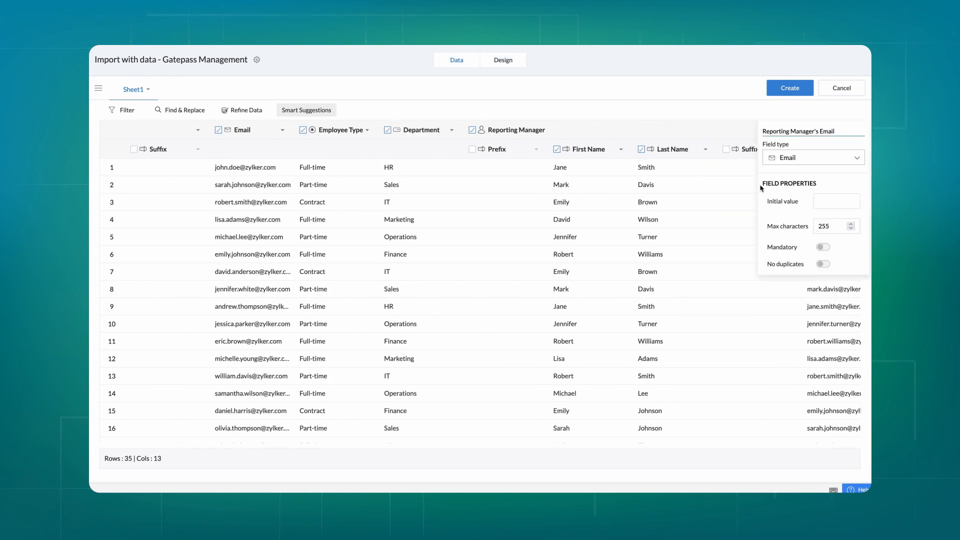
scroll(739, 132, "left", 7)
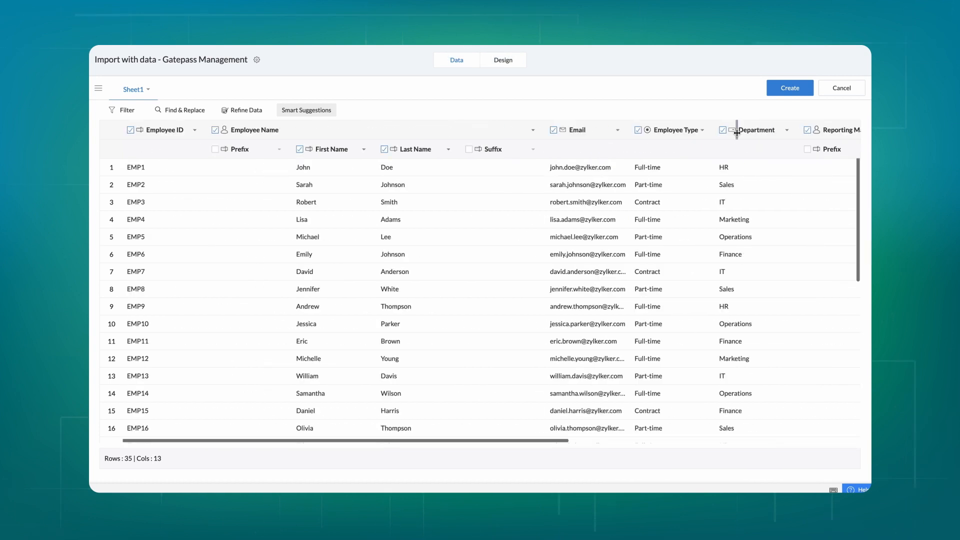
Rename the Sheet1 table as Employees.
left_click(148, 90)
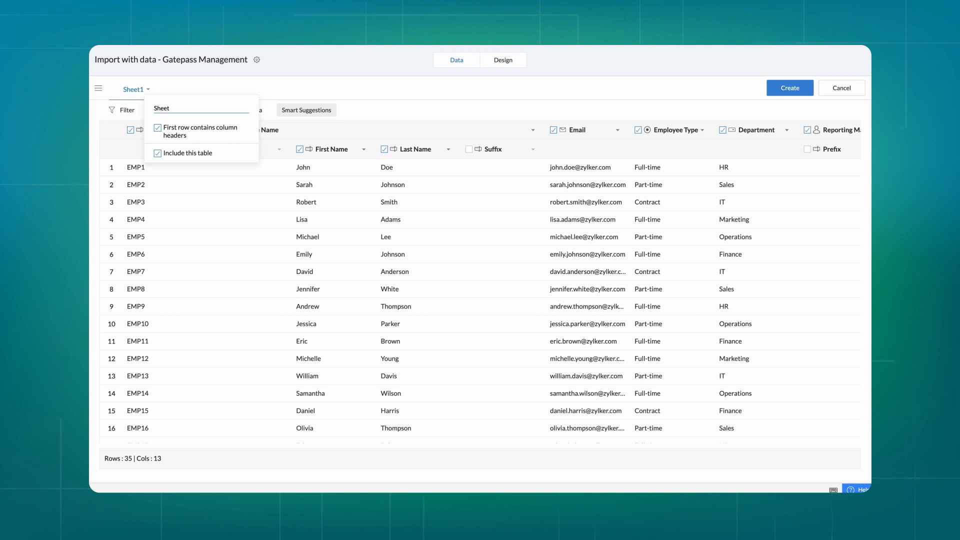
key("BackSpace")
key("BackSpace")
key("BackSpace")
key("BackSpace")
key("BackSpace")
type("E")
key("Return")
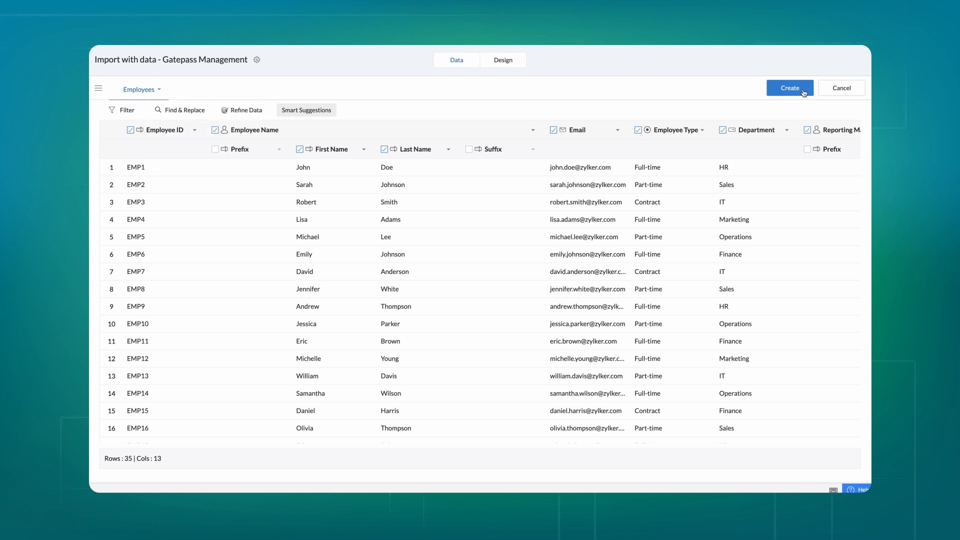
Create the Employees form from the imported data, then access the application and open the Employees Report.
left_click(802, 90)
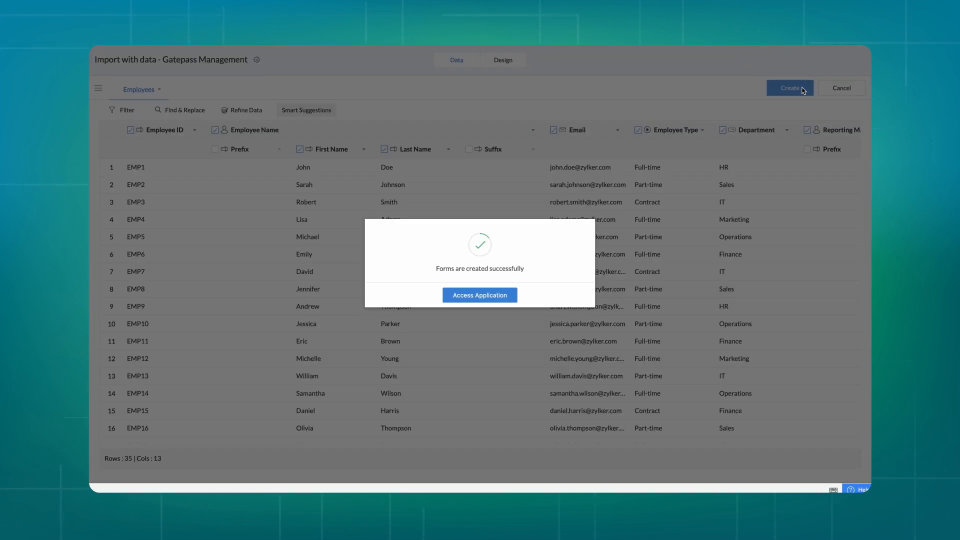
left_click(479, 295)
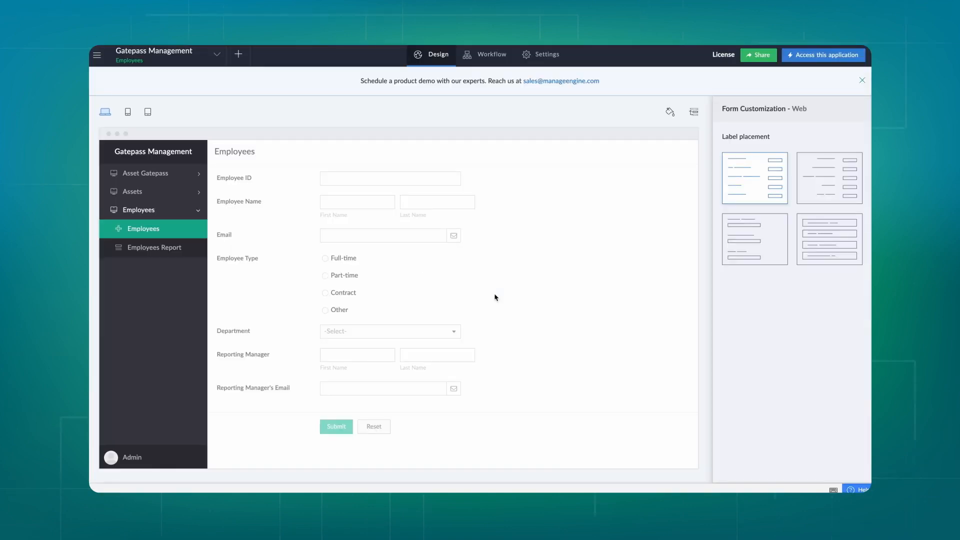
left_click(799, 54)
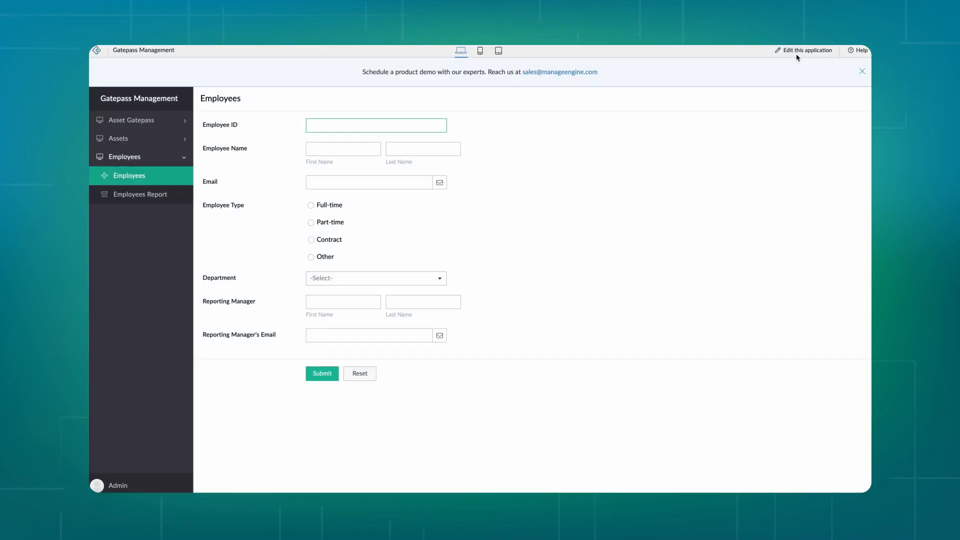
left_click(144, 196)
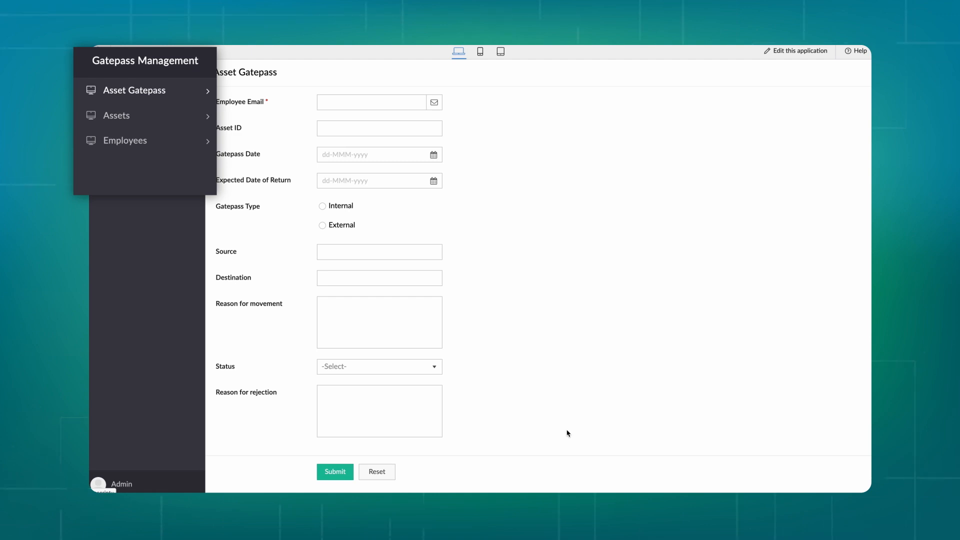
View the Asset Gatepass form and its report, followed by the Assets form and the Assets Report.
left_click(156, 98)
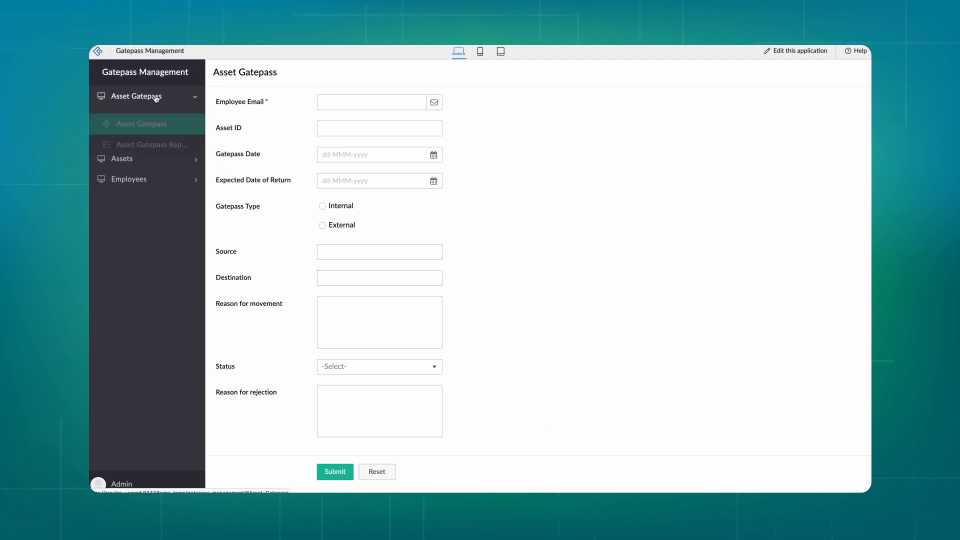
left_click(159, 118)
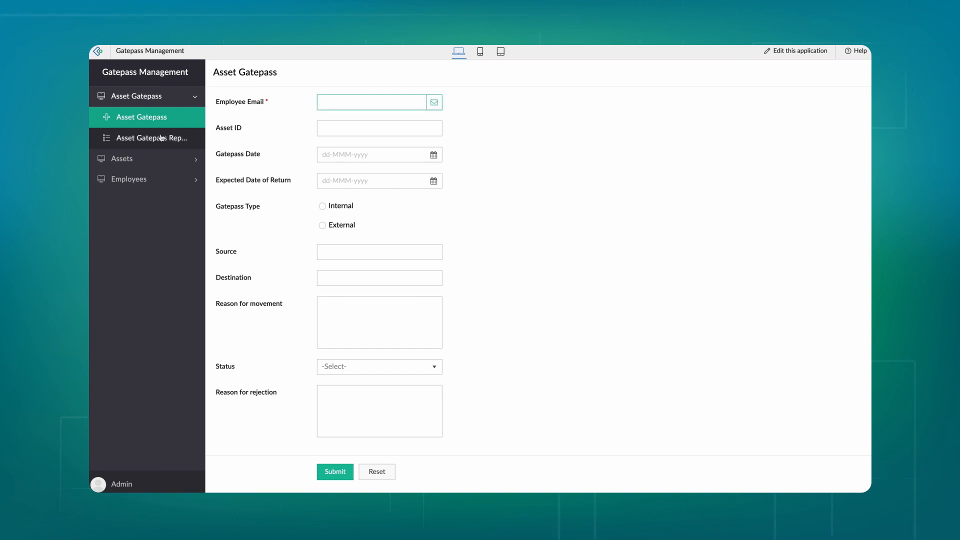
left_click(161, 138)
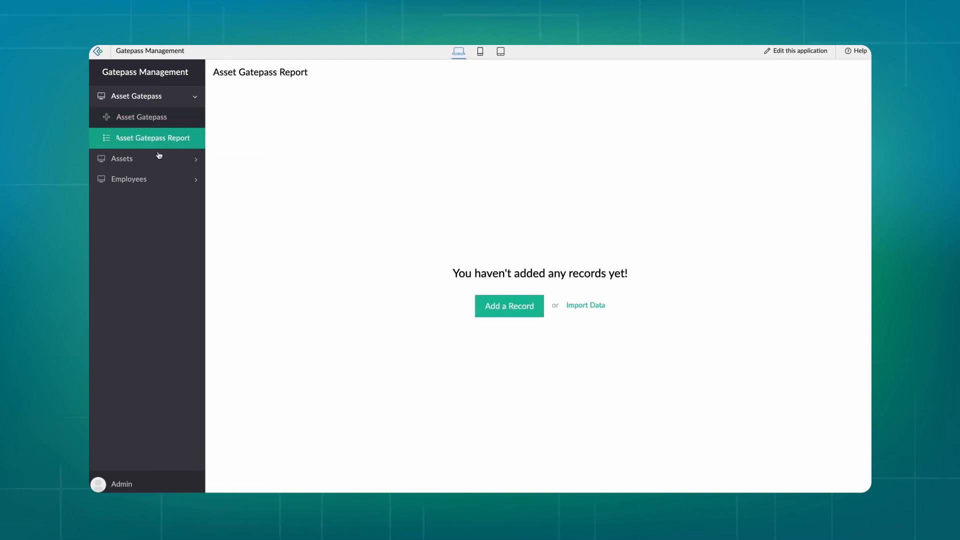
left_click(158, 161)
left_click(158, 143)
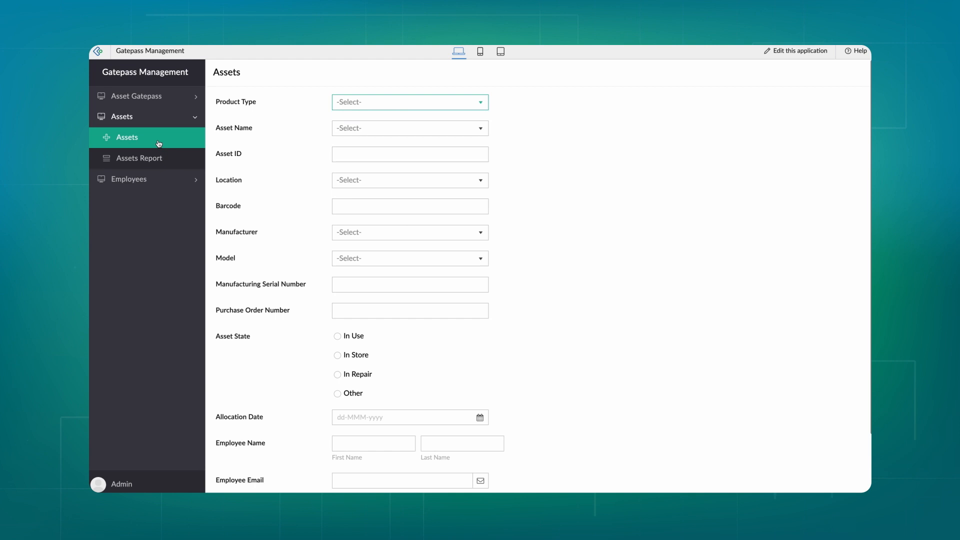
left_click(159, 158)
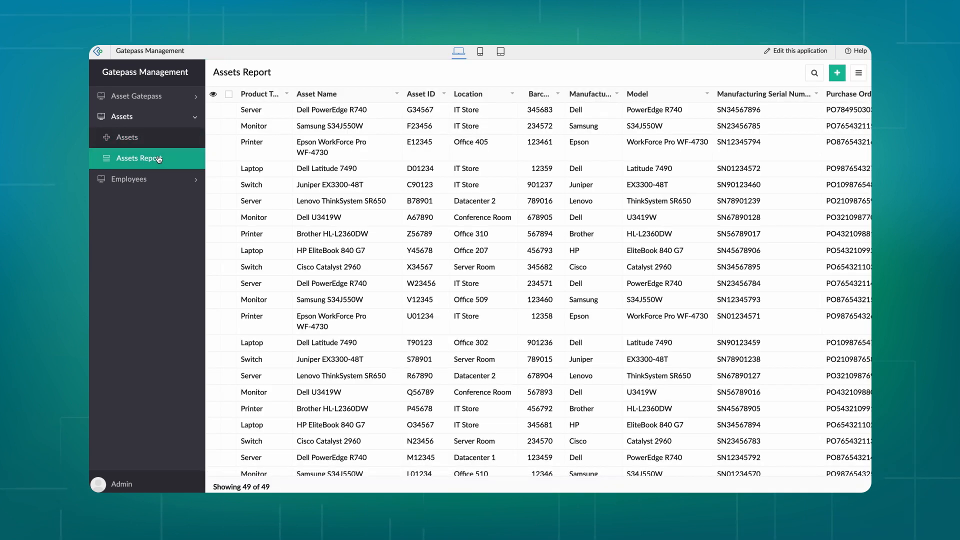
View the Employees form and the Employees Report, and return to the Asset Gatepass form.
left_click(153, 178)
left_click(152, 164)
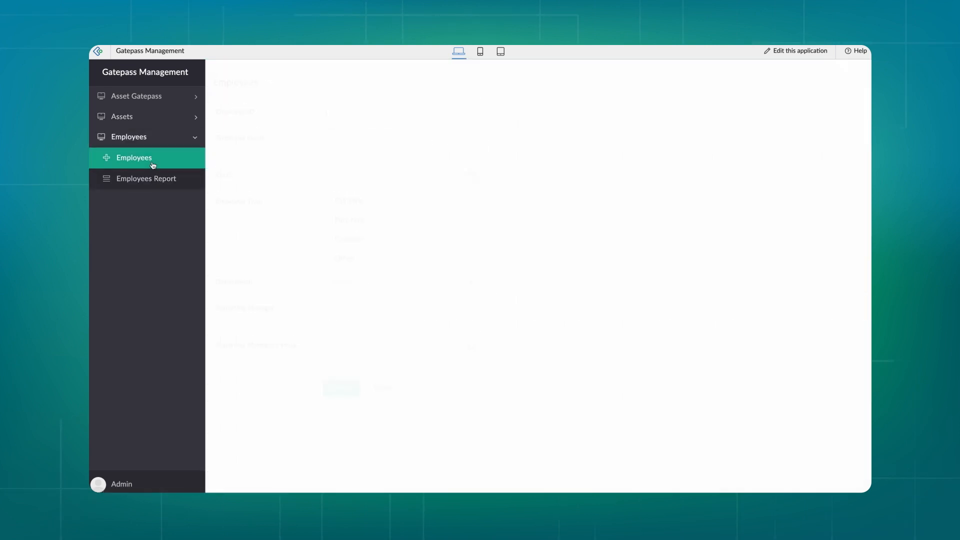
left_click(159, 181)
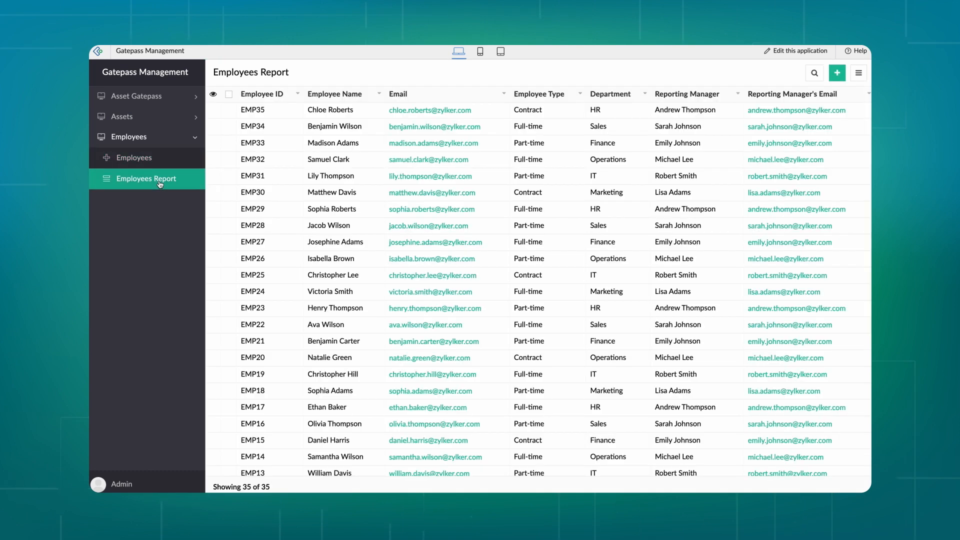
left_click(156, 97)
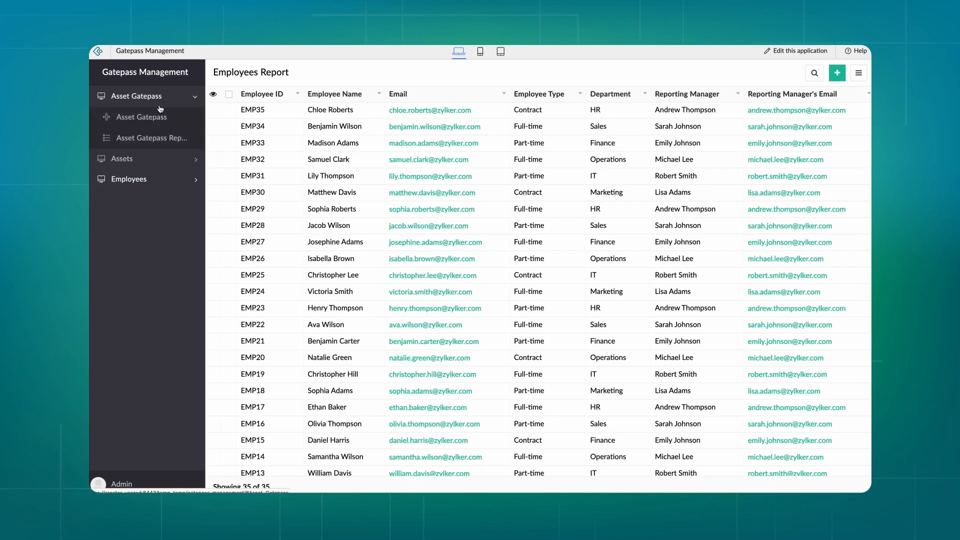
left_click(161, 117)
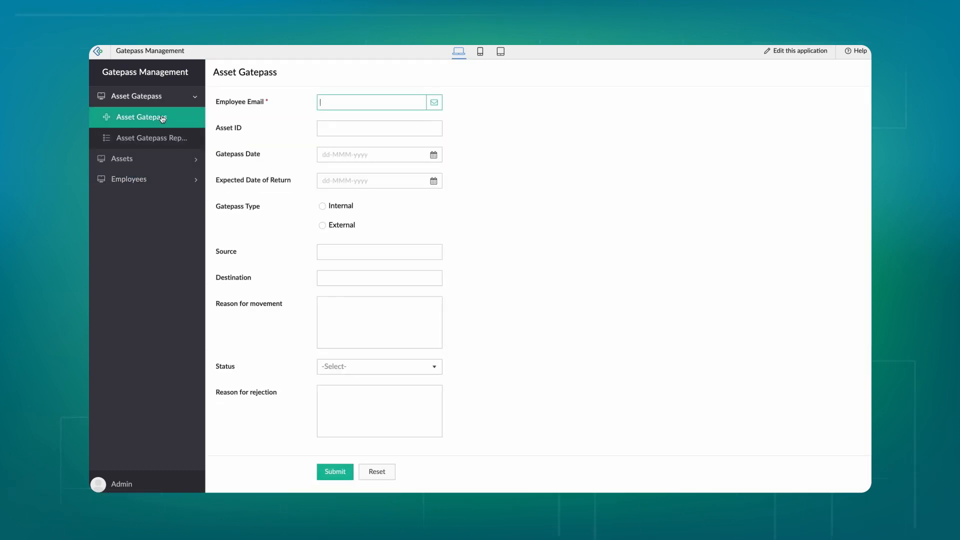